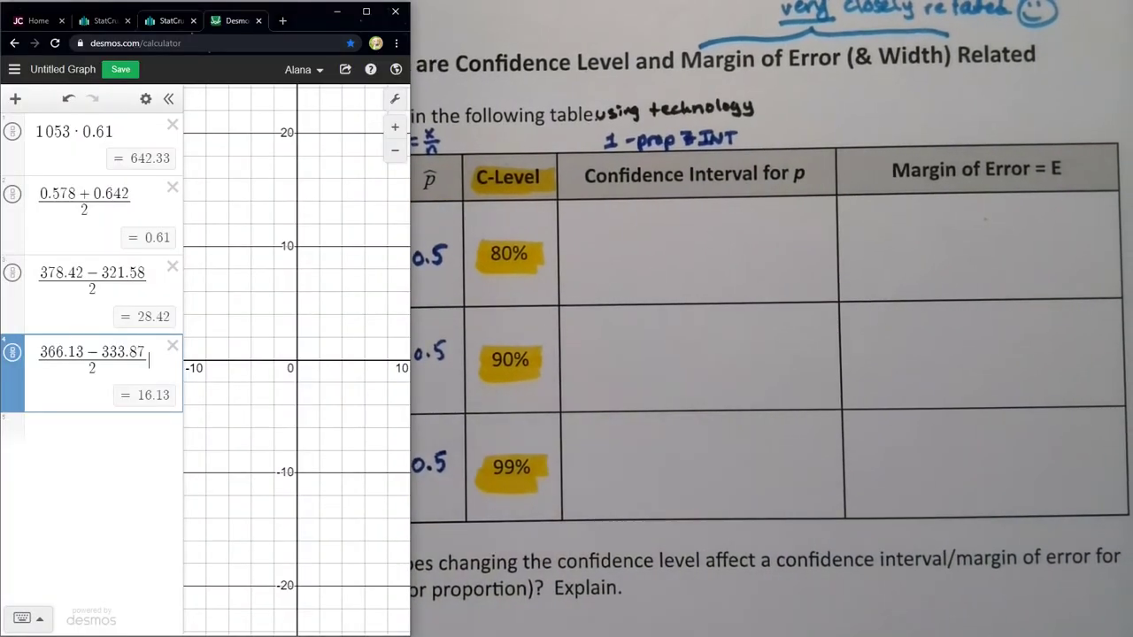
- Switch to StatCrunch, close the one-sample T confidence interval results and widen the browser window
{"action": "left_click", "coordinate": [170, 21]}
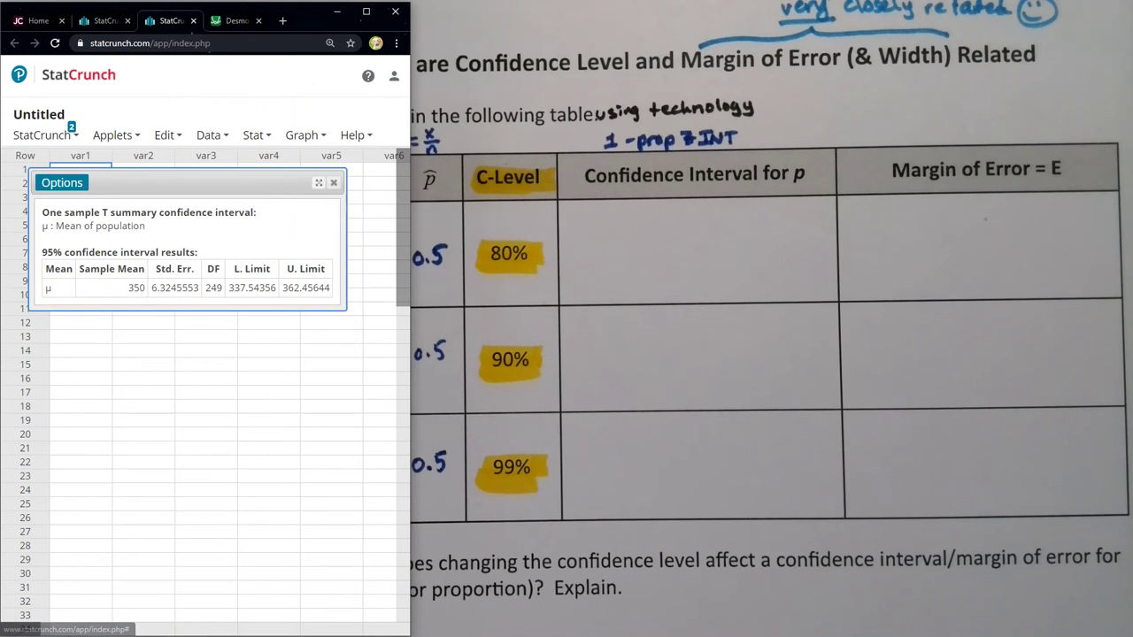
{"action": "left_click", "coordinate": [333, 182]}
{"action": "left_click_drag", "start_coordinate": [409, 78], "coordinate": [1126, 79]}
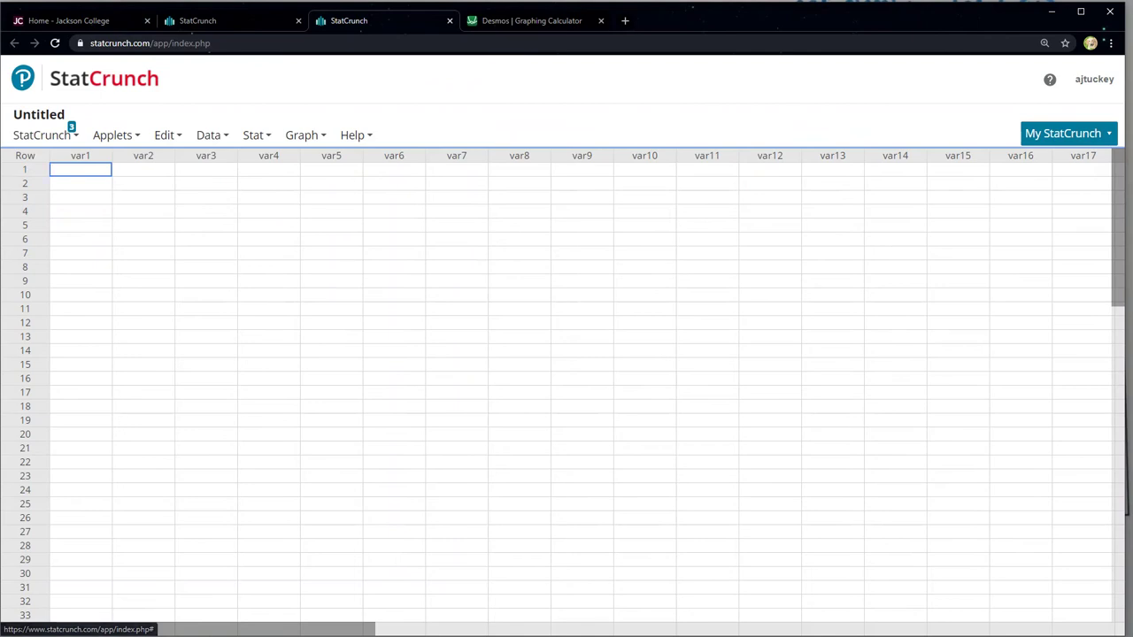
- Open the one-sample proportion analysis that uses summary data
{"action": "left_click", "coordinate": [256, 134]}
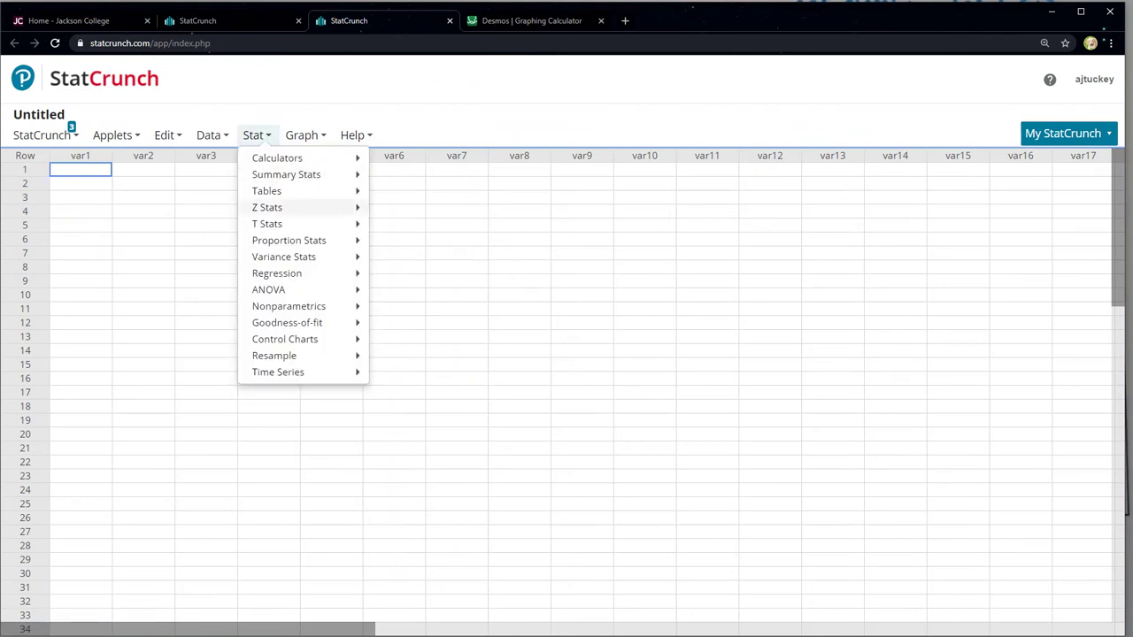
{"action": "mouse_move", "coordinate": [288, 239]}
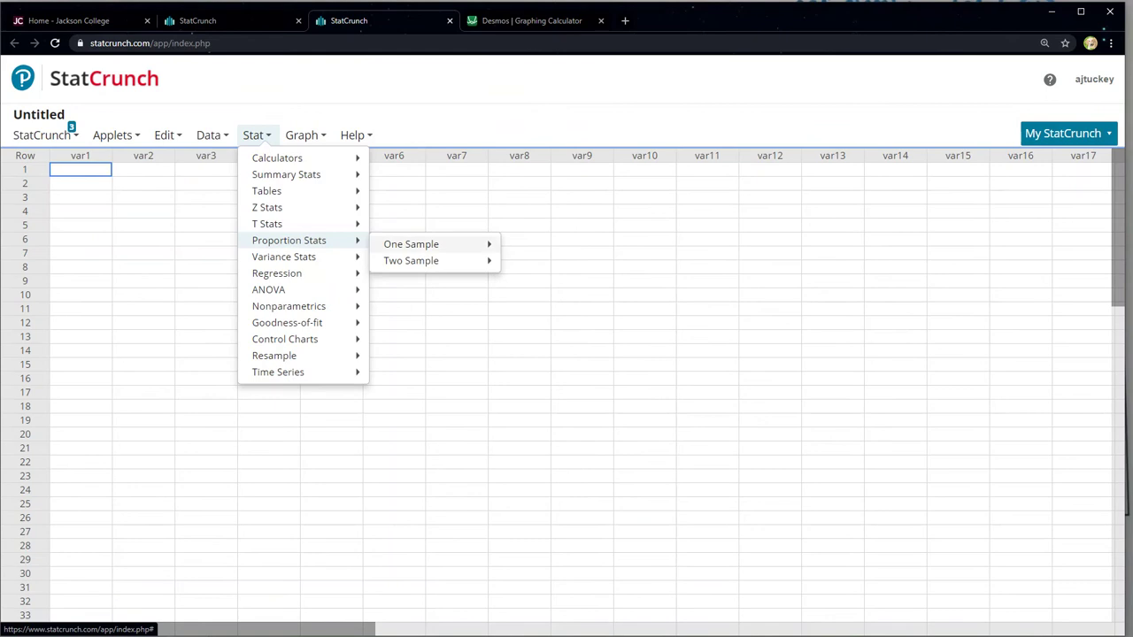
{"action": "mouse_move", "coordinate": [411, 243]}
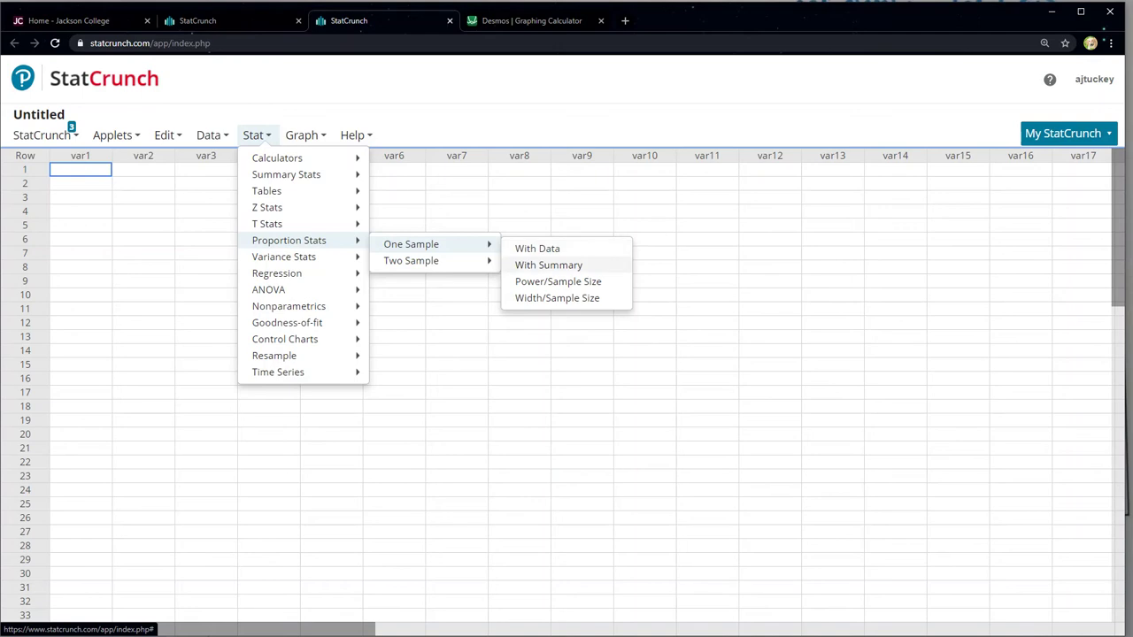
{"action": "left_click", "coordinate": [549, 265]}
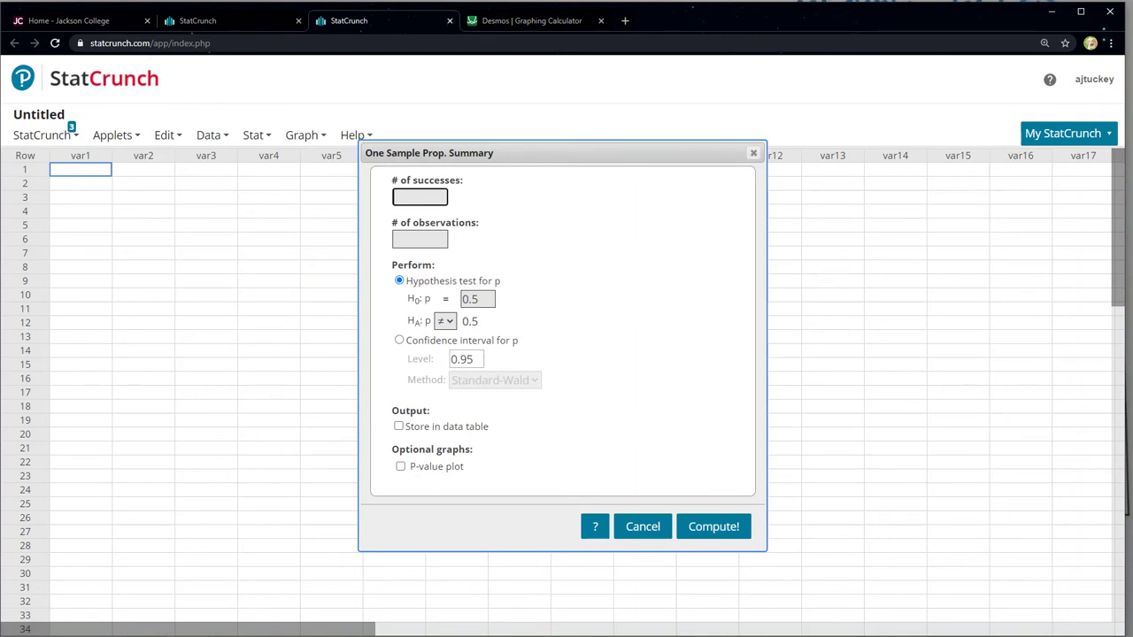
- Compute a Standard-Wald confidence interval for p with 50 successes, 100 observations and level 0.80, and reposition the results window
{"action": "left_click", "coordinate": [420, 239]}
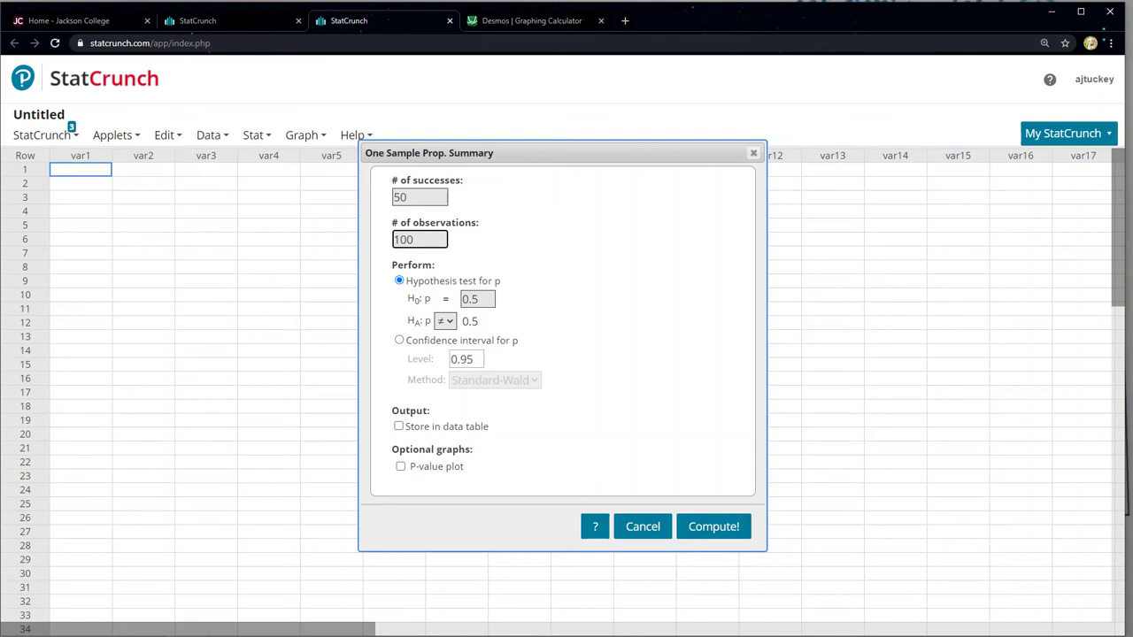
{"action": "left_click", "coordinate": [399, 340]}
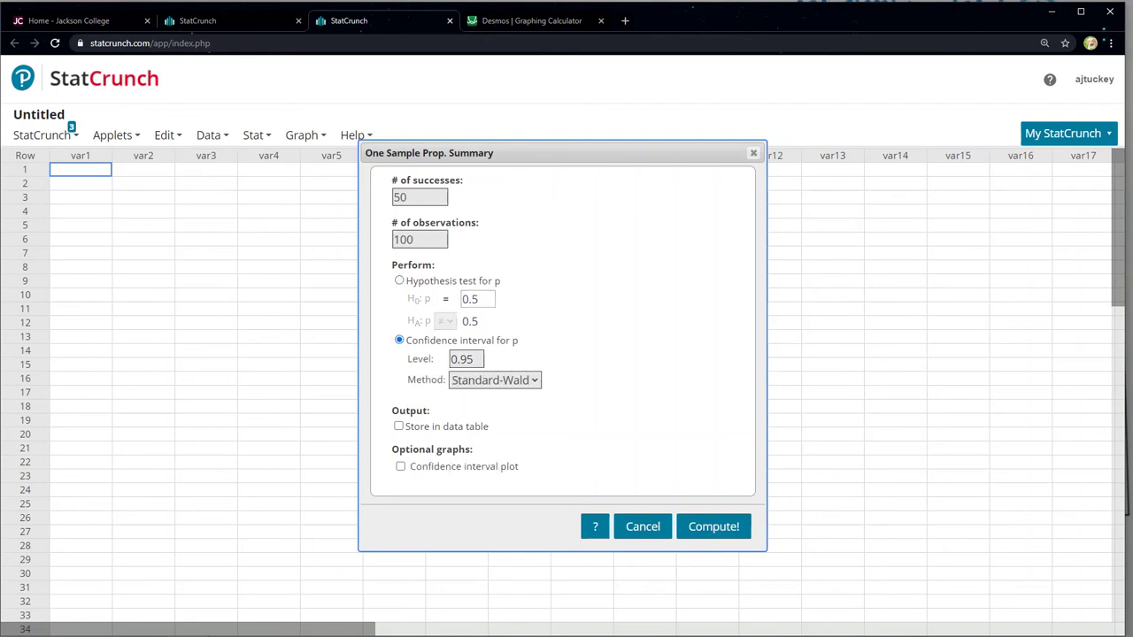
{"action": "left_click_drag", "start_coordinate": [474, 358], "coordinate": [465, 358]}
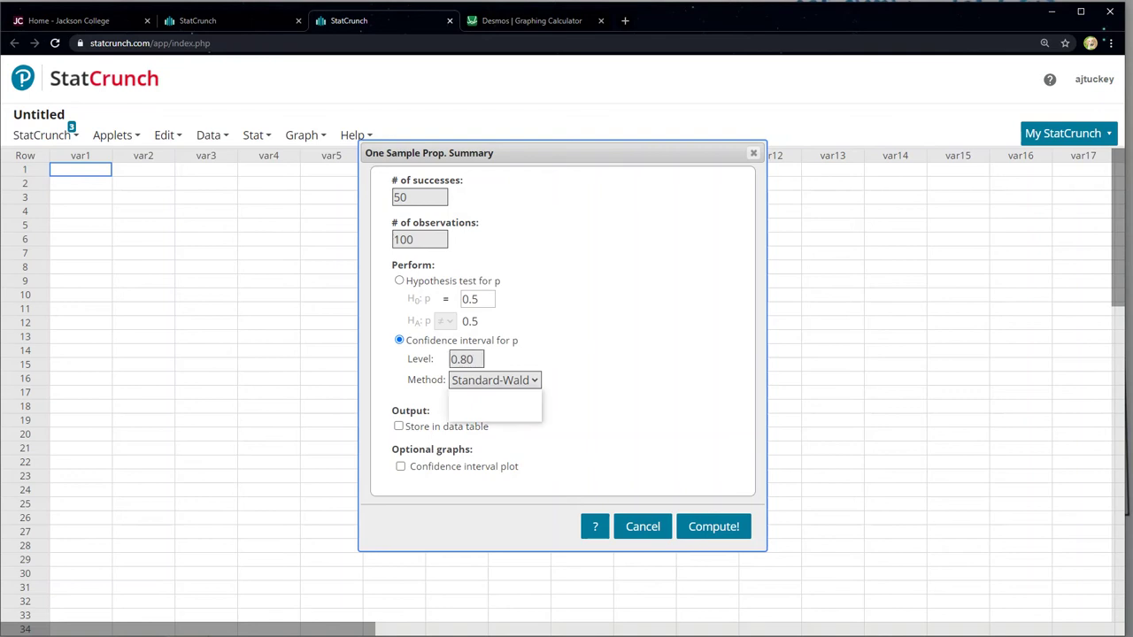
{"action": "left_click", "coordinate": [494, 380]}
{"action": "key", "text": "Escape"}
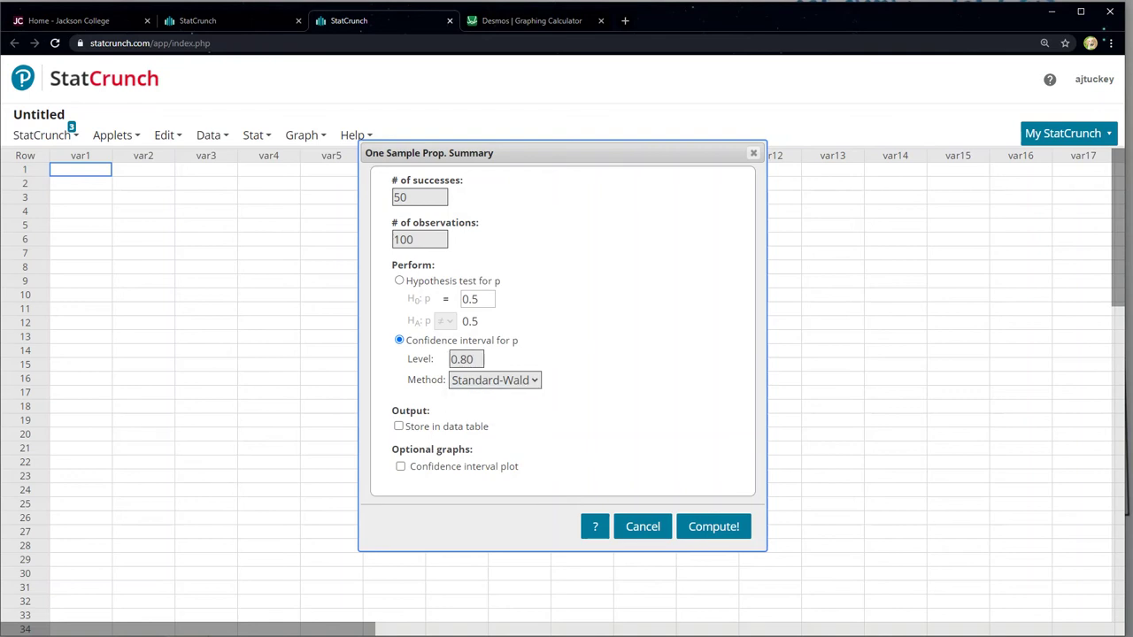
{"action": "left_click", "coordinate": [474, 358]}
{"action": "left_click_drag", "start_coordinate": [475, 359], "coordinate": [457, 358]}
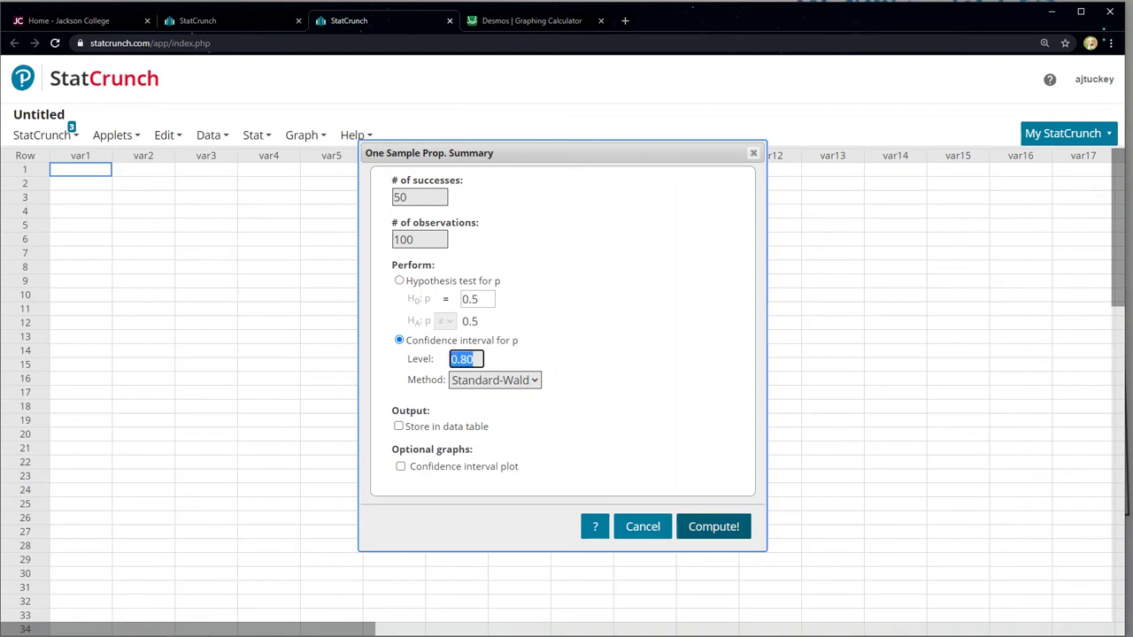
{"action": "left_click", "coordinate": [713, 526]}
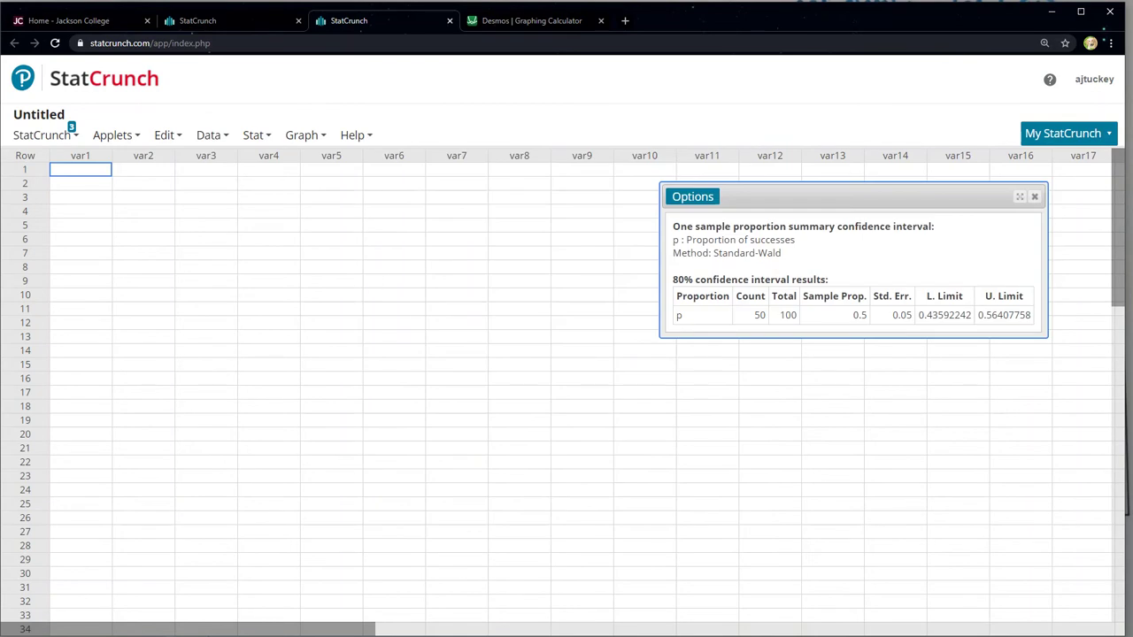
{"action": "left_click_drag", "start_coordinate": [849, 197], "coordinate": [288, 240]}
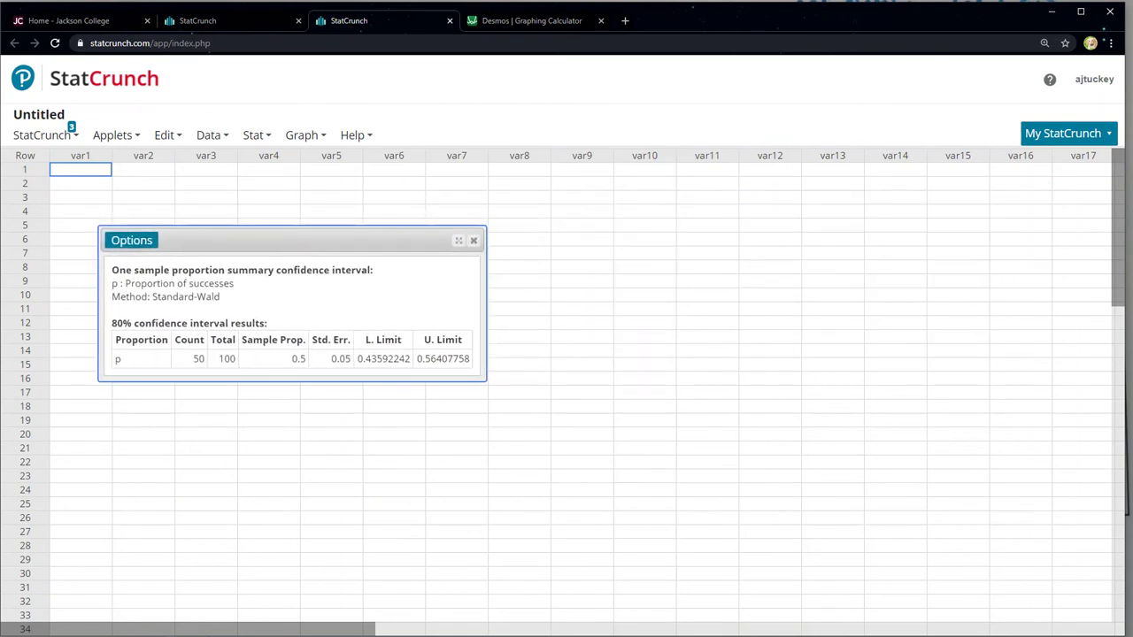
- Switch to the TI-84 Plus CE emulator, place it beside the StatCrunch results and open the 1-PropZInt test
{"action": "left_click", "coordinate": [130, 589]}
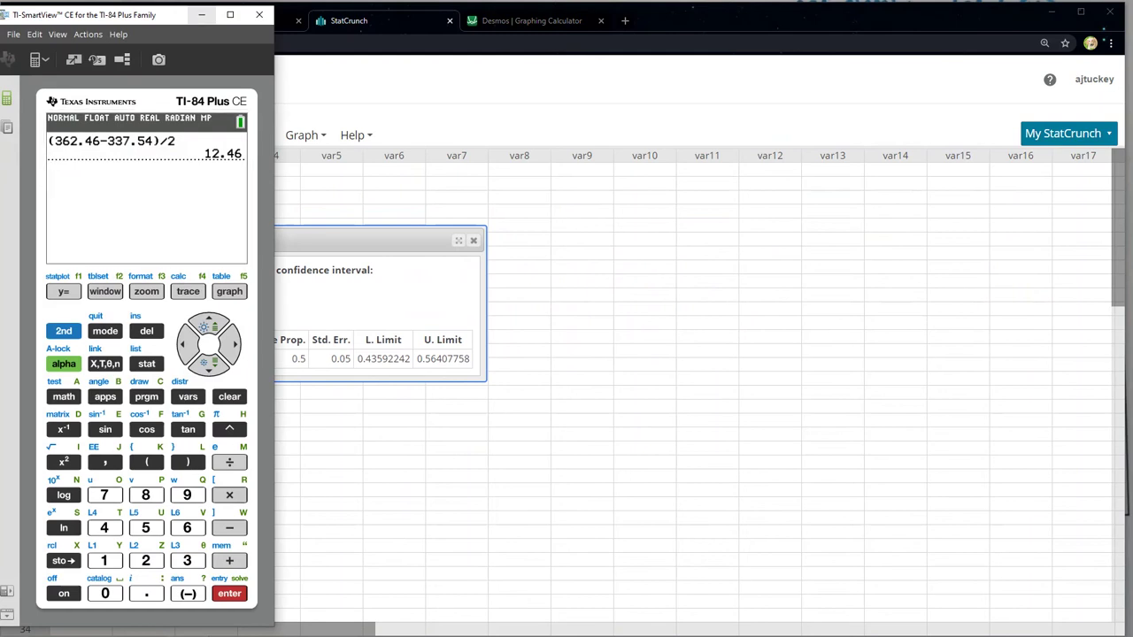
{"action": "left_click_drag", "start_coordinate": [133, 14], "coordinate": [715, 30]}
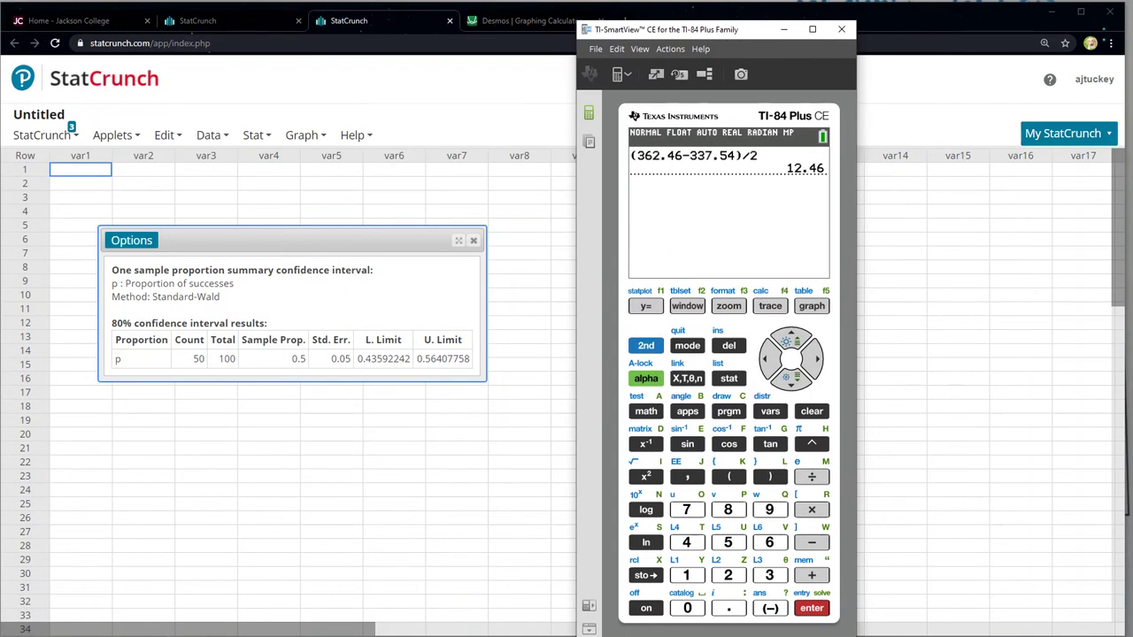
{"action": "left_click", "coordinate": [729, 377]}
{"action": "key", "text": "Left"}
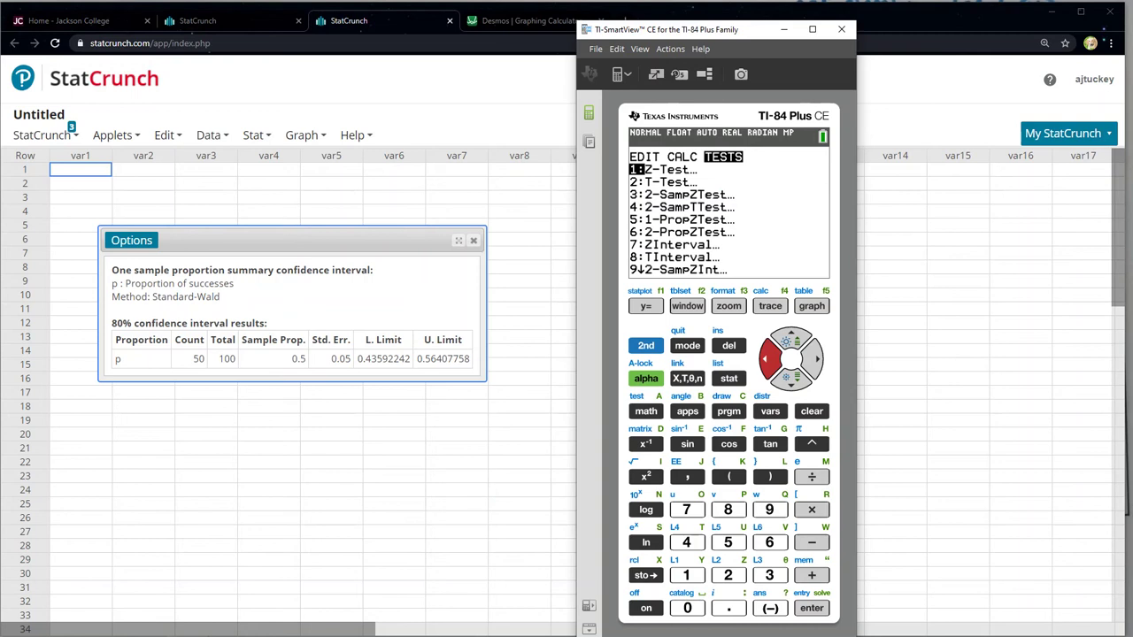
{"action": "key", "text": "Up"}
{"action": "key", "text": "Up"}
{"action": "key", "text": "Up"}
{"action": "key", "text": "Up"}
{"action": "key", "text": "Up"}
{"action": "key", "text": "Up"}
{"action": "key", "text": "Up"}
{"action": "key", "text": "Up"}
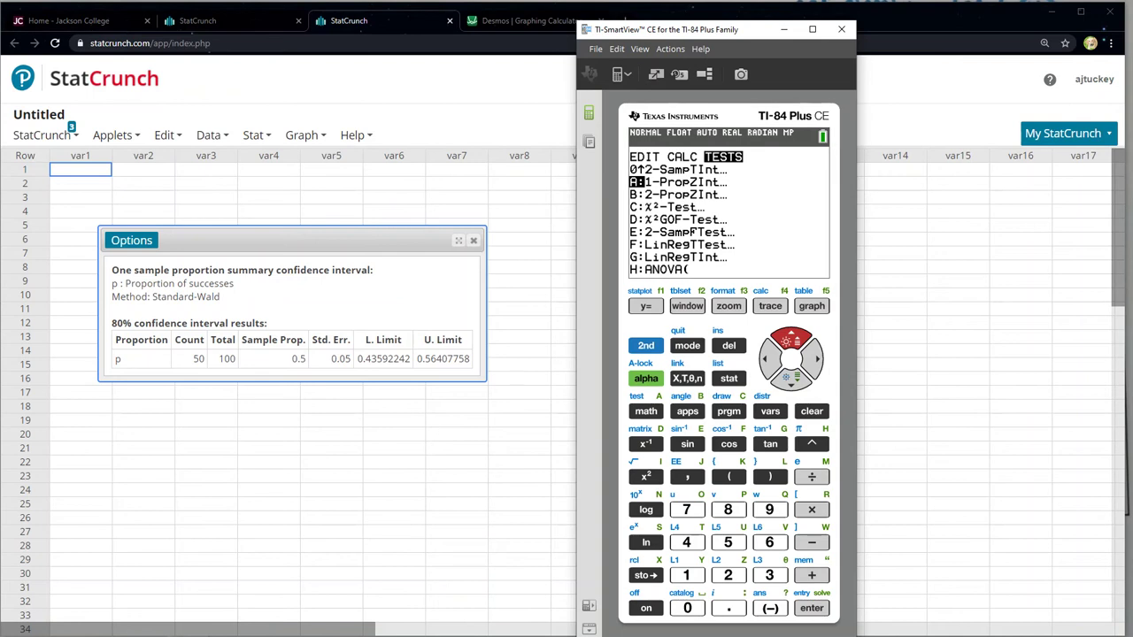
{"action": "key", "text": "Return"}
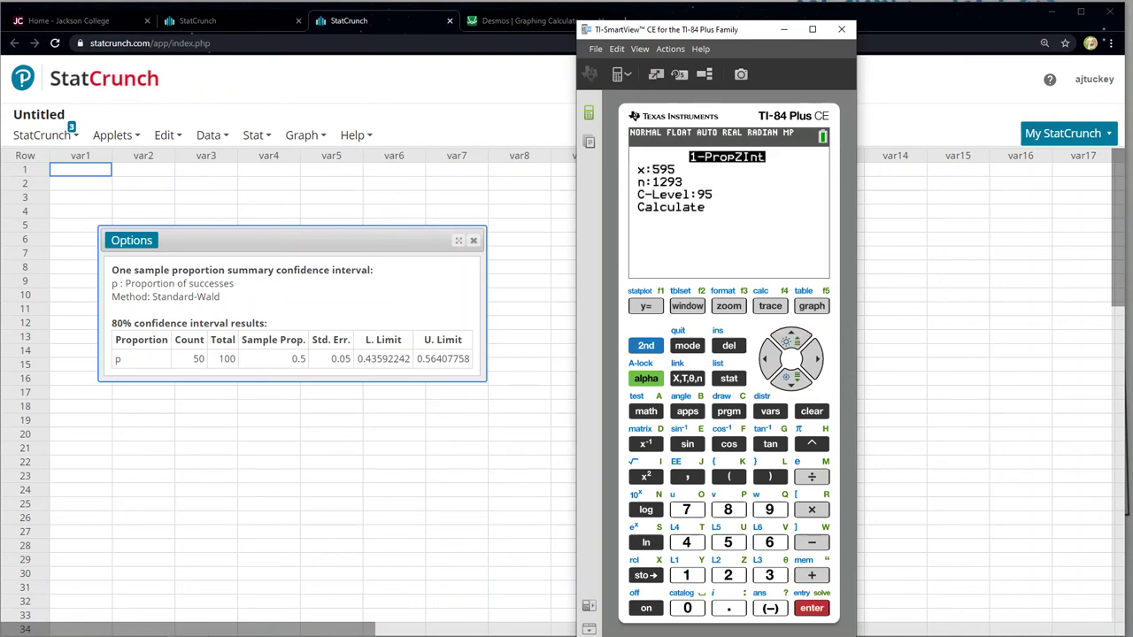
- Calculate the 1-PropZInt interval with x 50, n 100 and C-Level 80
{"action": "type", "text": "50"}
{"action": "key", "text": "Down"}
{"action": "type", "text": "100"}
{"action": "key", "text": "Down"}
{"action": "type", "text": "80"}
{"action": "key", "text": "Down"}
{"action": "key", "text": "Return"}
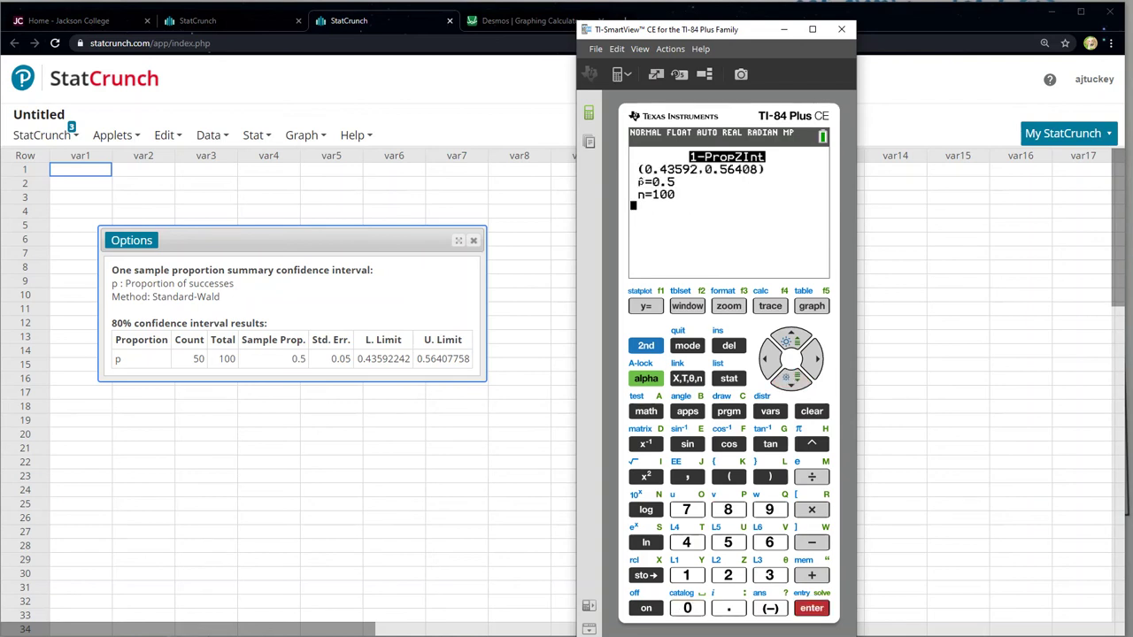
- Narrow the StatCrunch window and place the TI-84 emulator so it leaves the notes' interval and error columns uncovered
{"action": "left_click", "coordinate": [783, 29]}
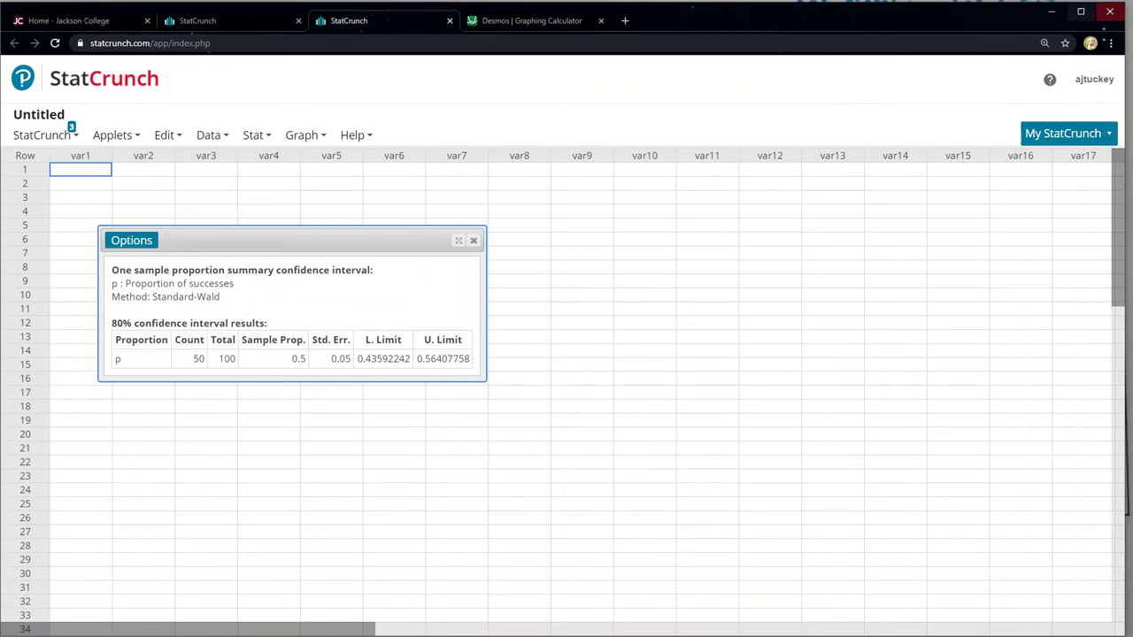
{"action": "left_click_drag", "start_coordinate": [1124, 72], "coordinate": [471, 81]}
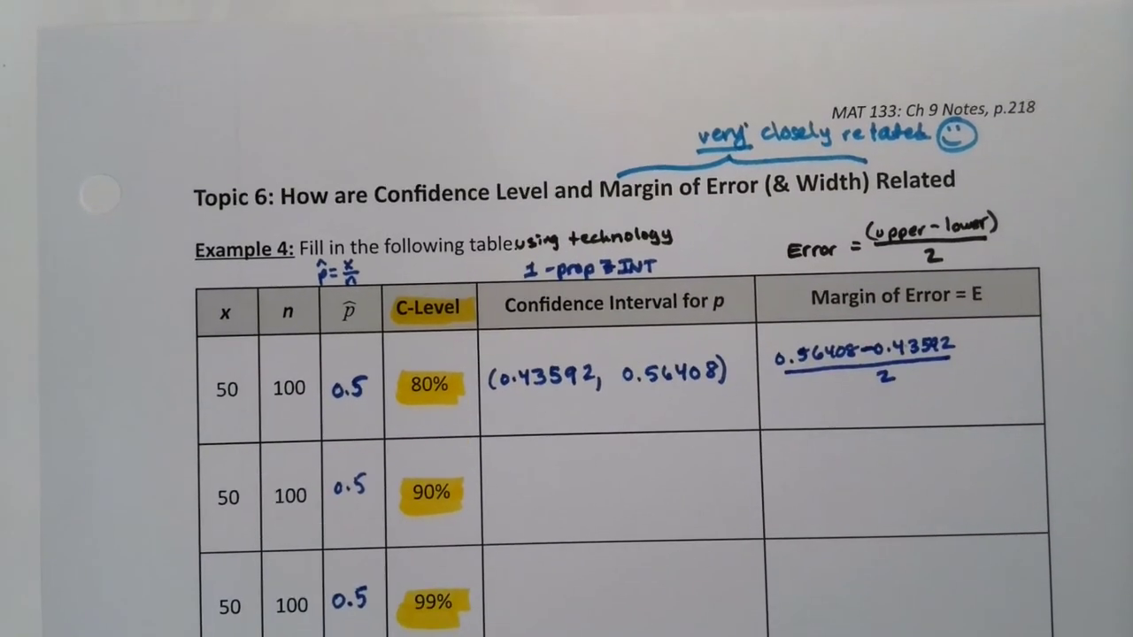
{"action": "key", "text": "alt+Tab"}
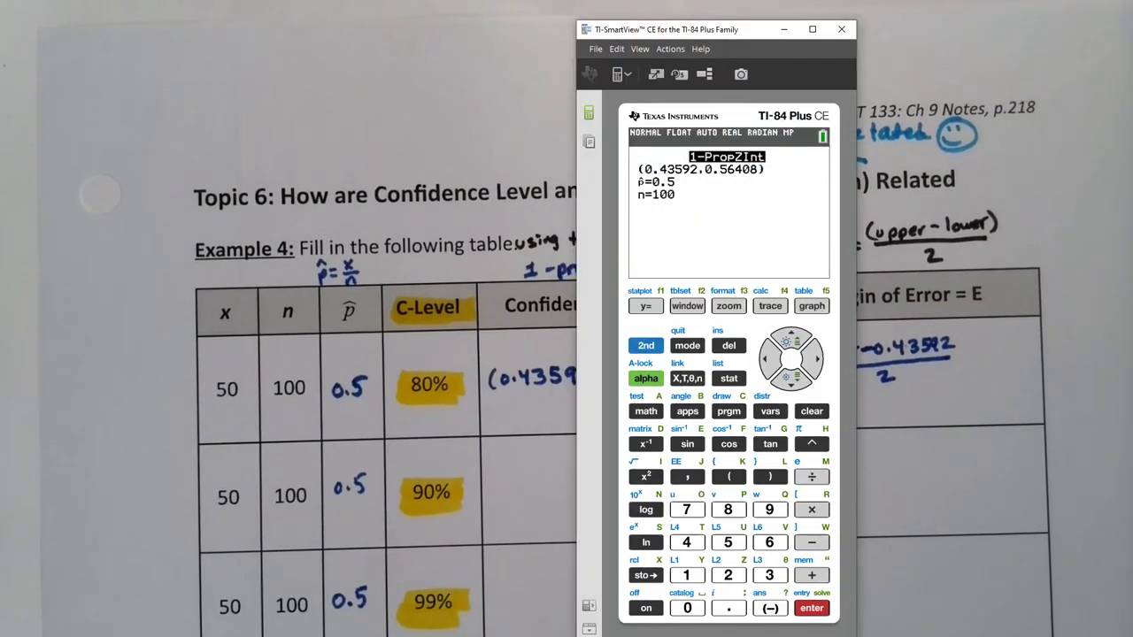
{"action": "left_click_drag", "start_coordinate": [715, 30], "coordinate": [206, 13]}
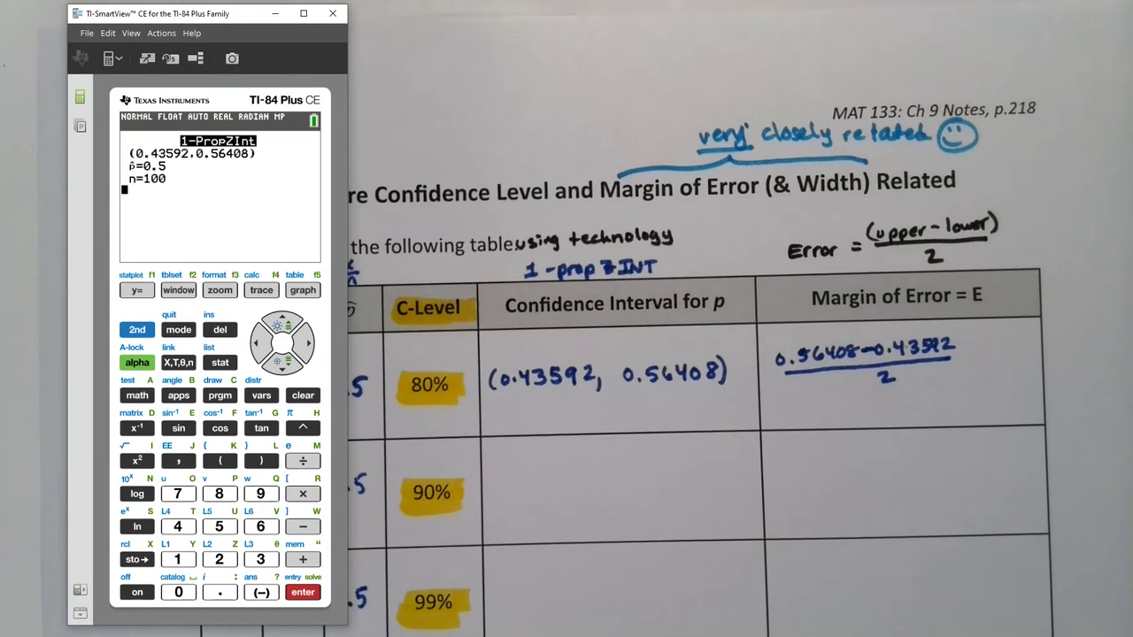
- Calculate the 80% margin of error on the TI-84 as (0.56408-0.43592)/2
{"action": "key", "text": "Escape"}
{"action": "type", "text": "("}
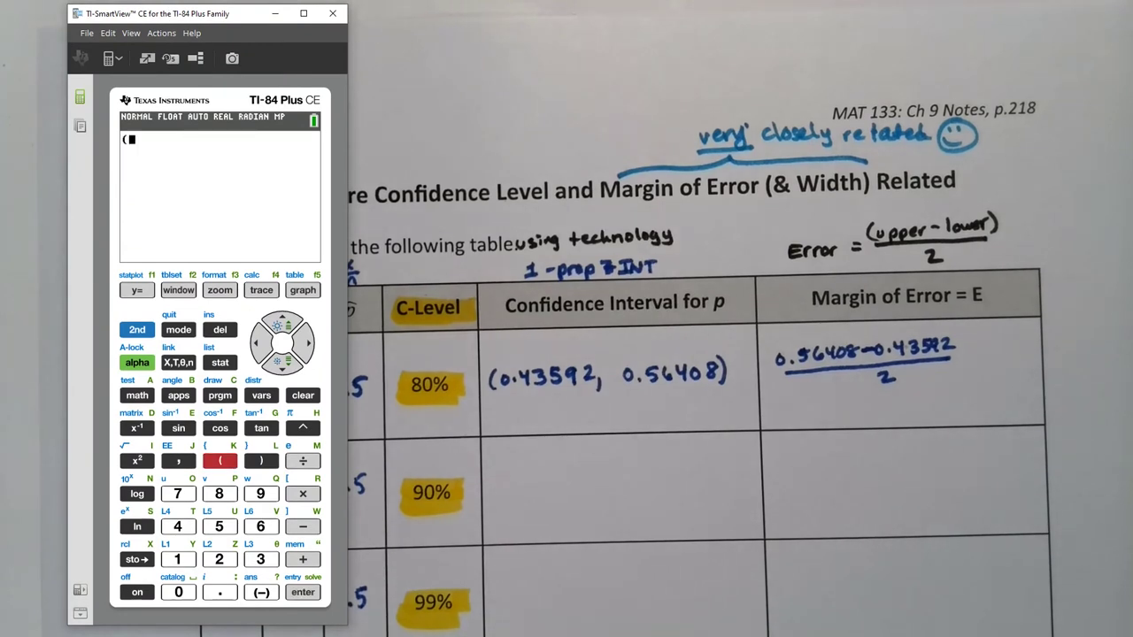
{"action": "type", "text": "0.5640"}
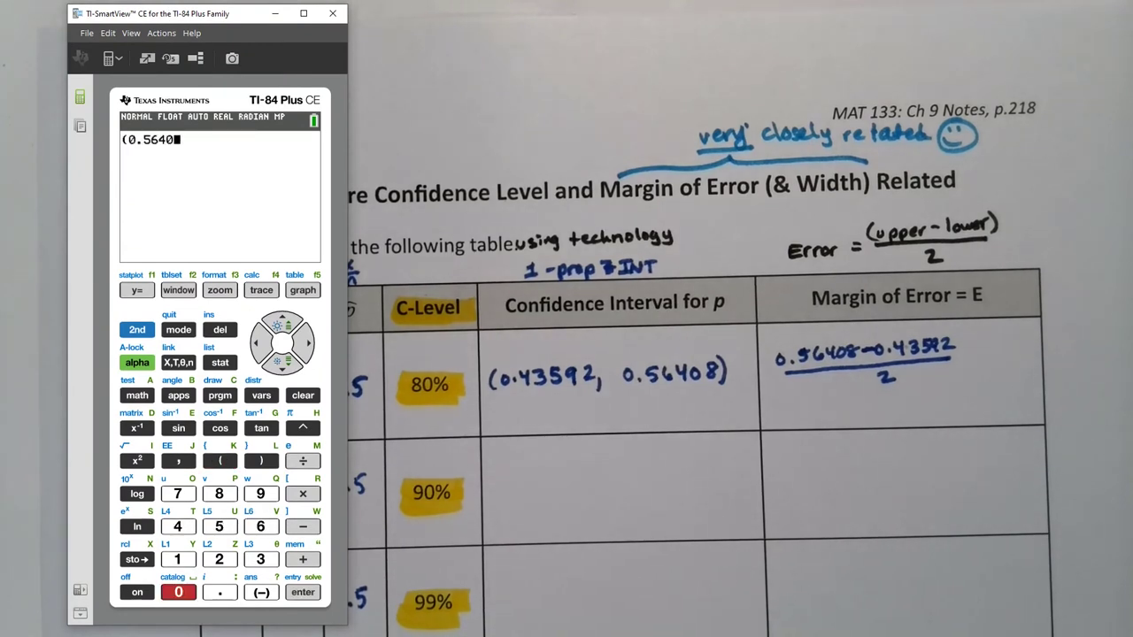
{"action": "type", "text": "8-0.435"}
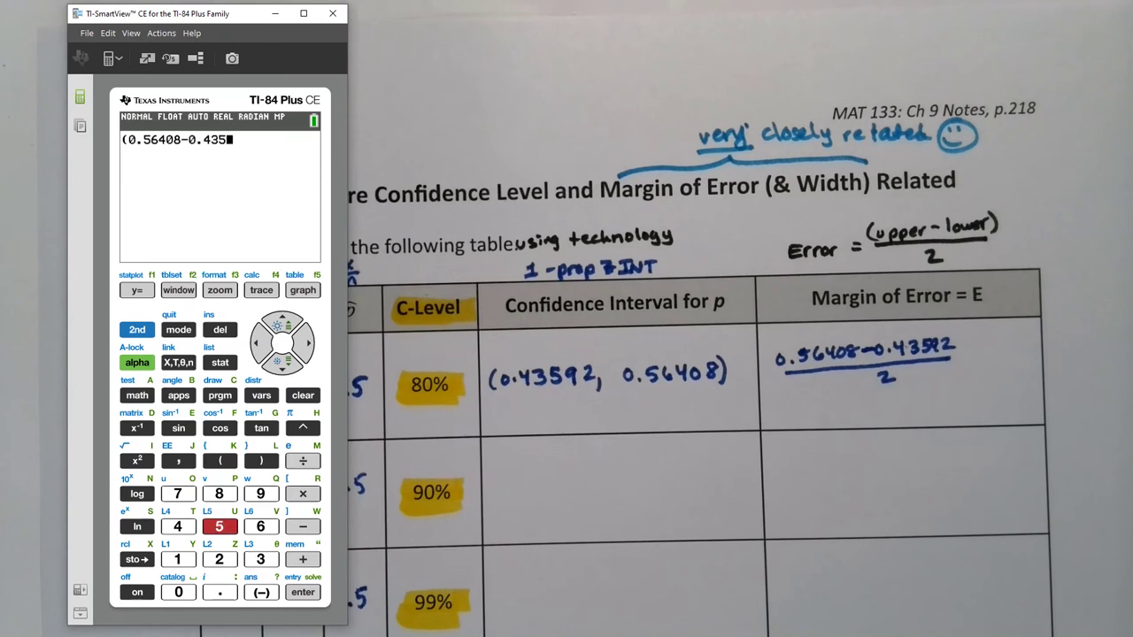
{"action": "type", "text": "92"}
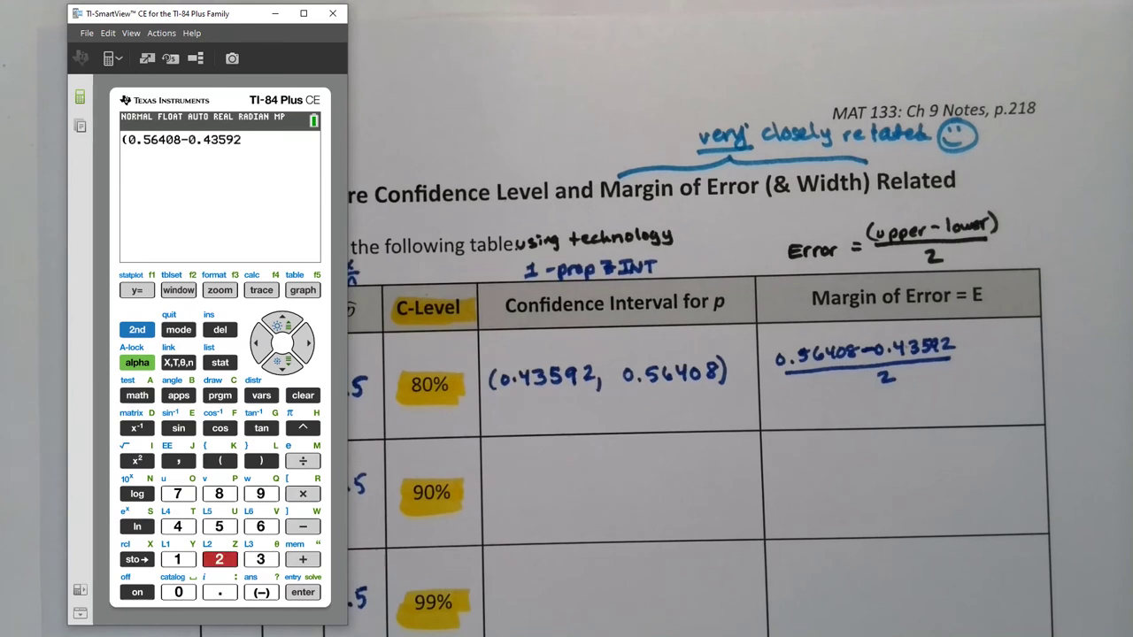
{"action": "type", "text": ")/2"}
{"action": "key", "text": "Return"}
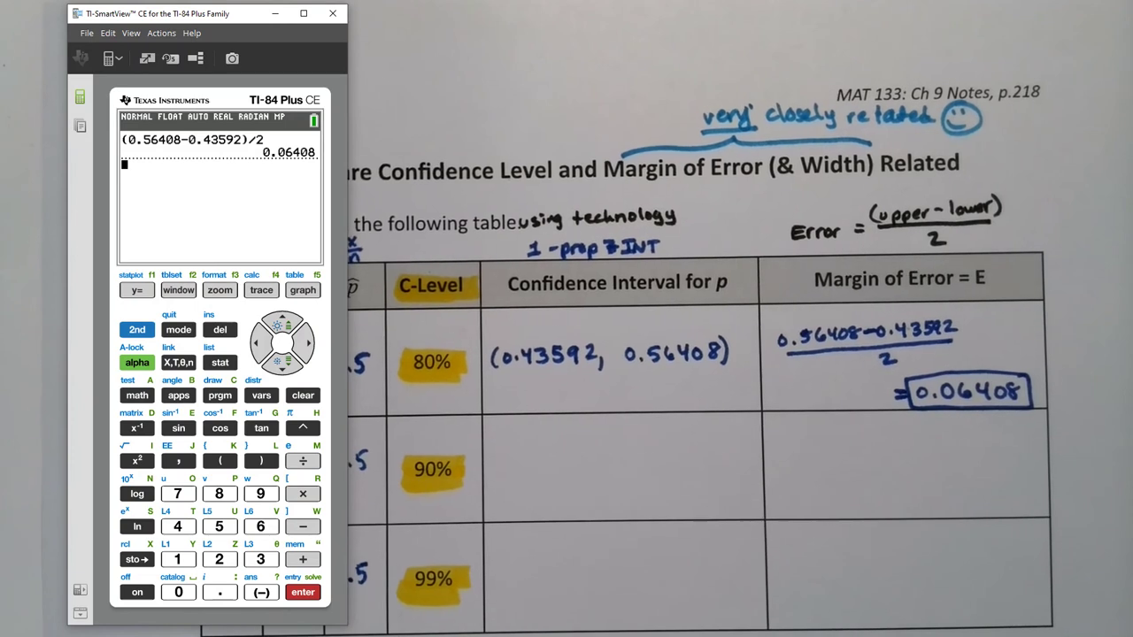
- Reopen the 1-PropZInt test on the TI-84
{"action": "left_click", "coordinate": [220, 362]}
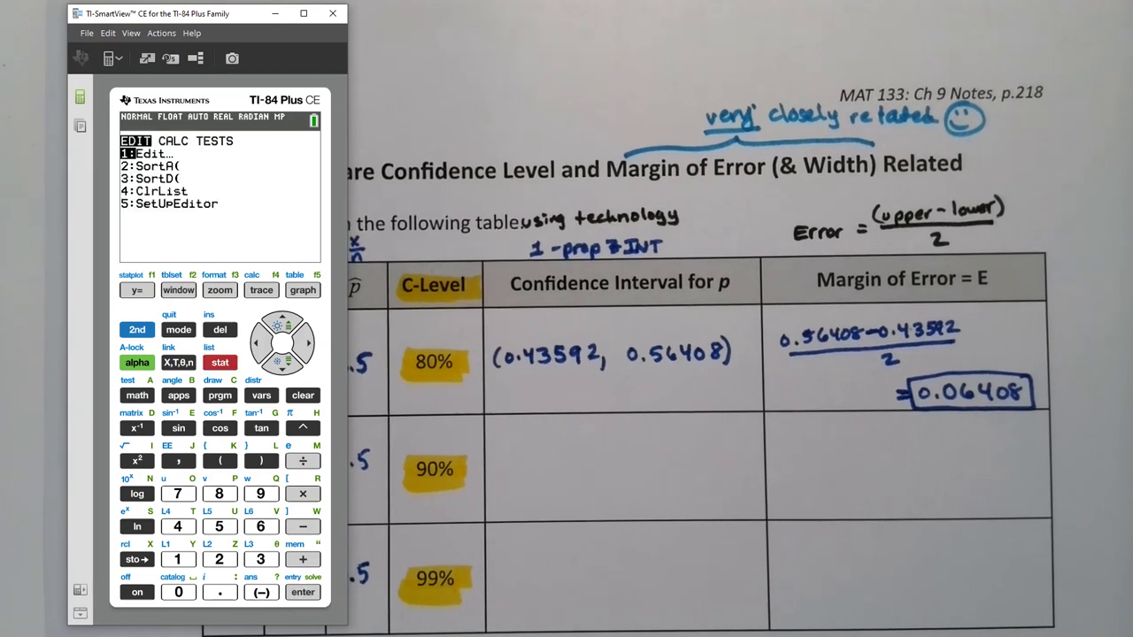
{"action": "key", "text": "Left"}
{"action": "key", "text": "Up"}
{"action": "key", "text": "Up"}
{"action": "key", "text": "Up"}
{"action": "key", "text": "Up"}
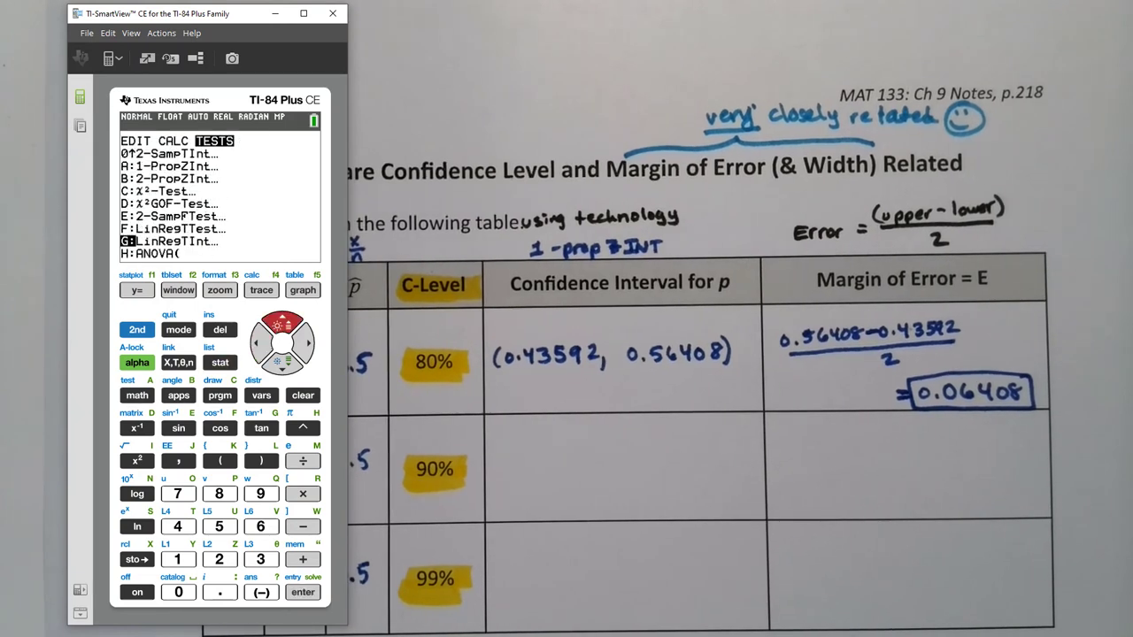
{"action": "key", "text": "Up"}
{"action": "key", "text": "Up"}
{"action": "key", "text": "Up"}
{"action": "key", "text": "Up"}
{"action": "key", "text": "Return"}
- Set the C-Level to 90 and calculate the interval with x 50 and n 100 kept
{"action": "key", "text": "Down"}
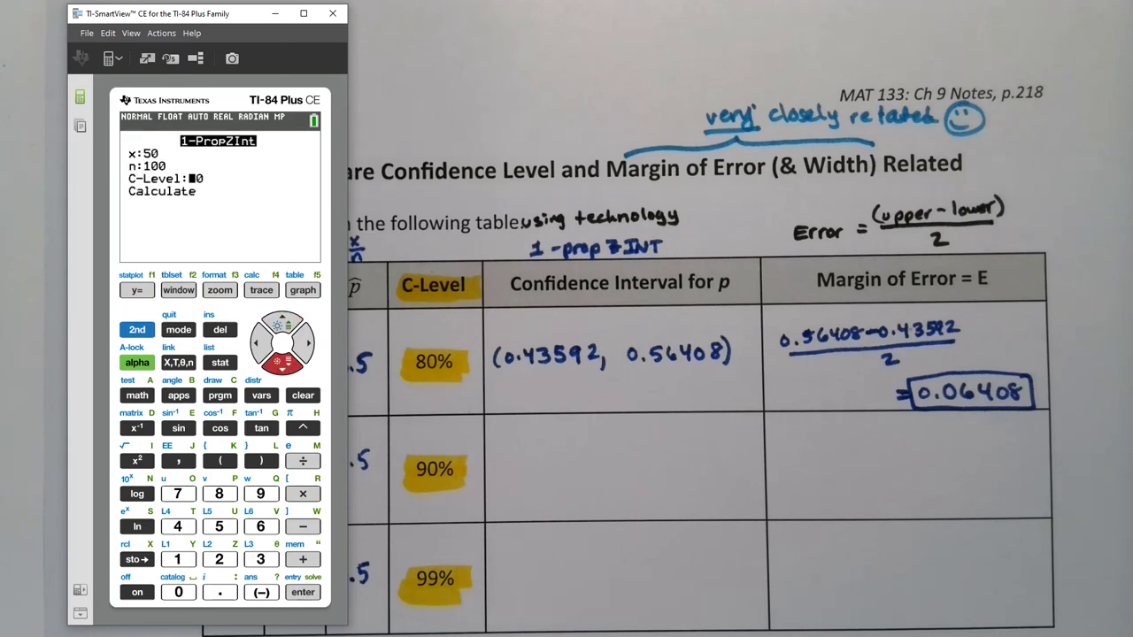
{"action": "type", "text": "90"}
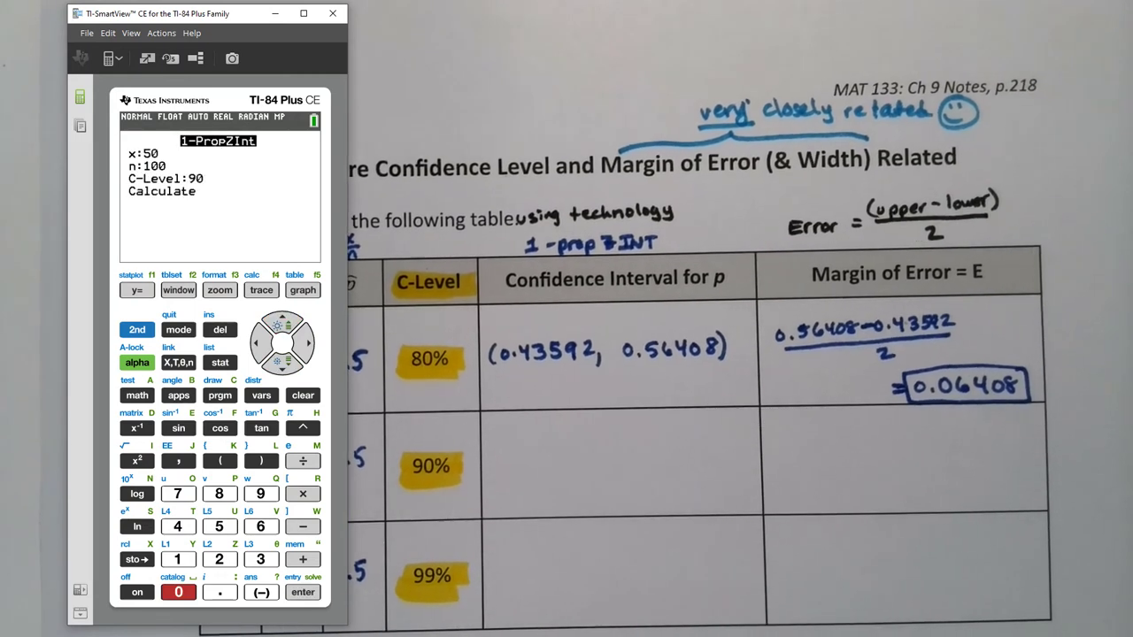
{"action": "key", "text": "Down"}
{"action": "key", "text": "Return"}
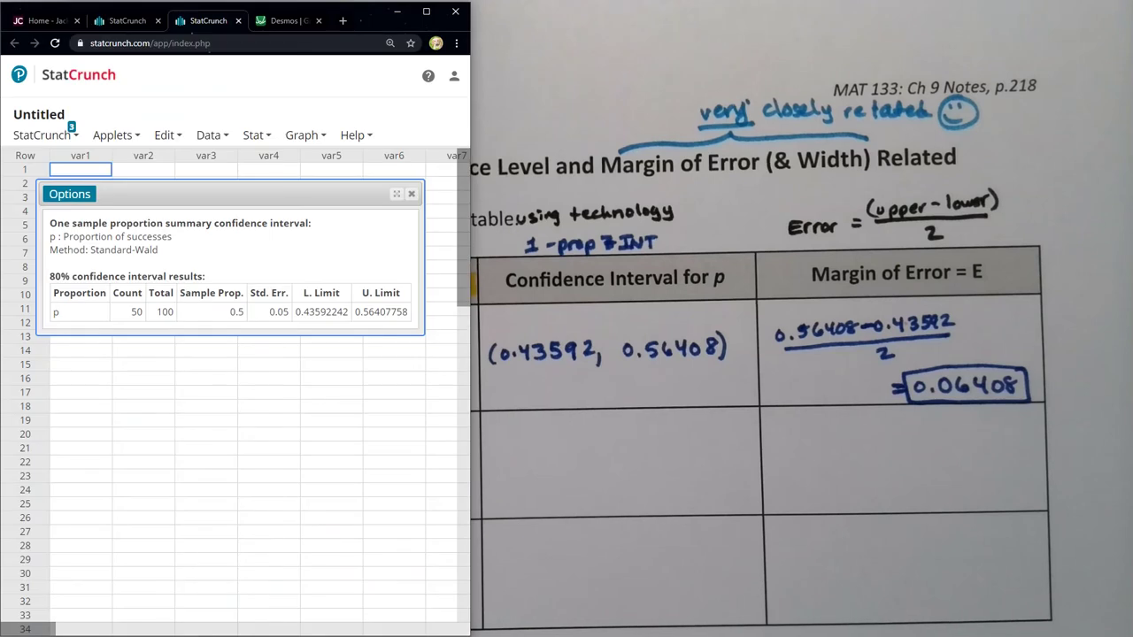
- In StatCrunch, close the 80% results and start a one-sample proportion summary with 50 successes and 100 observations
{"action": "left_click", "coordinate": [412, 194]}
{"action": "key", "text": "Escape"}
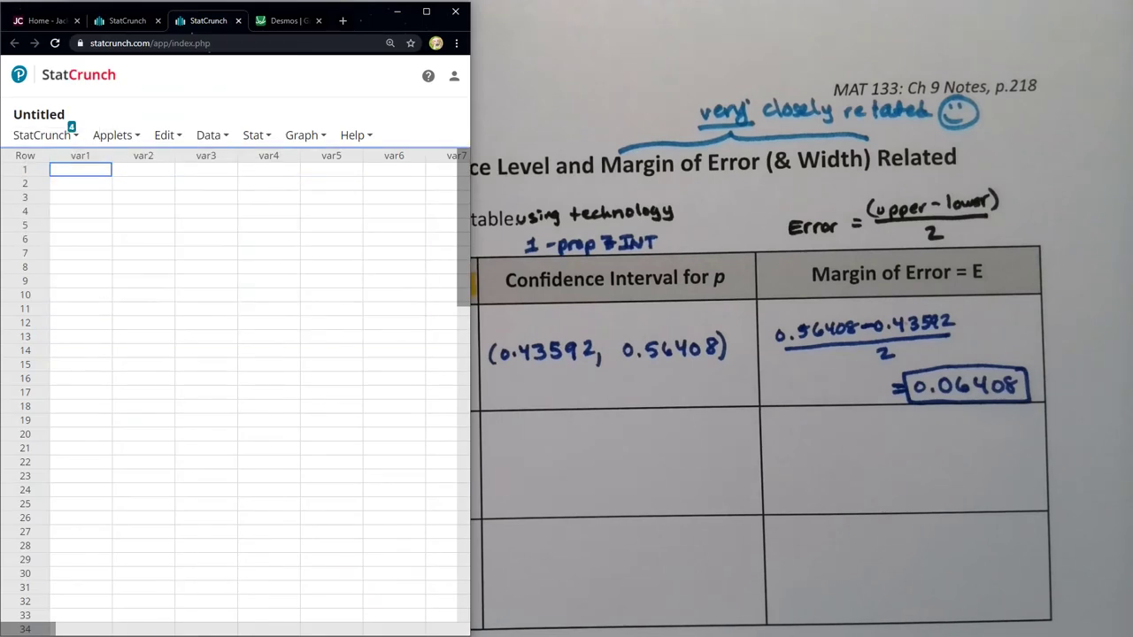
{"action": "left_click", "coordinate": [254, 135]}
{"action": "mouse_move", "coordinate": [288, 240]}
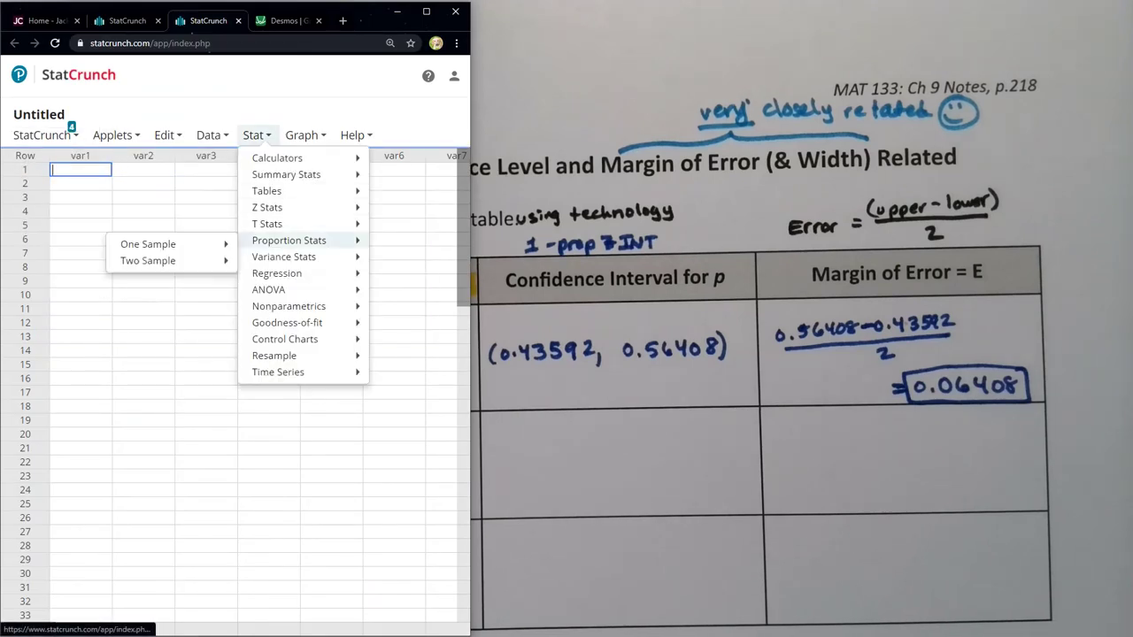
{"action": "mouse_move", "coordinate": [148, 243]}
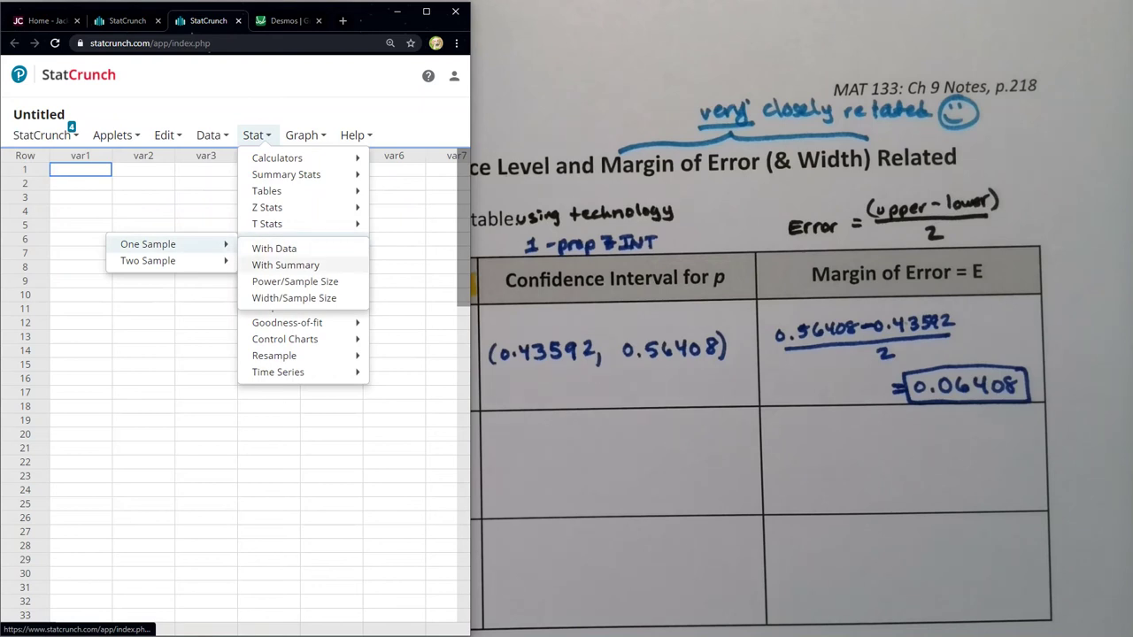
{"action": "left_click", "coordinate": [285, 264]}
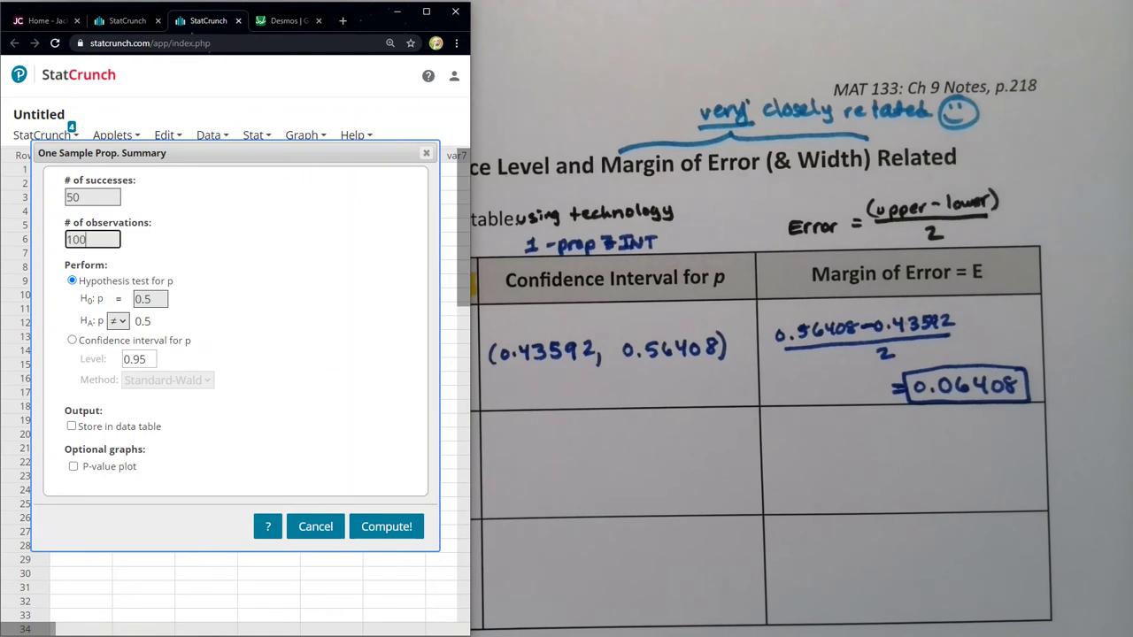
- Compute the Standard-Wald confidence interval for p at level 0.90 and reposition its results window
{"action": "left_click", "coordinate": [71, 340]}
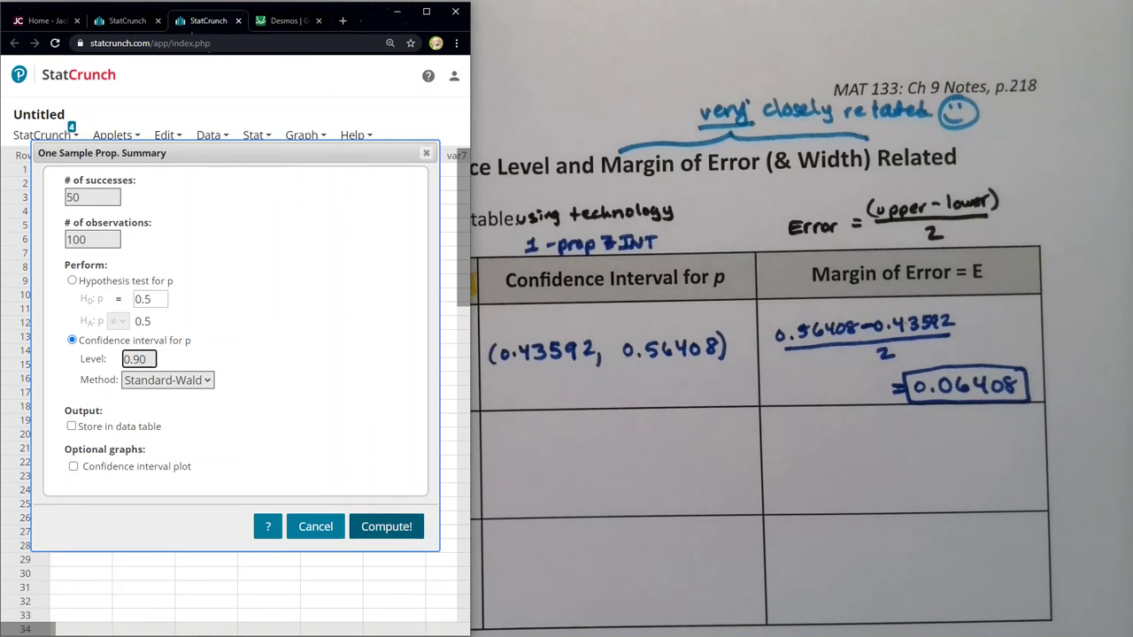
{"action": "left_click", "coordinate": [386, 526]}
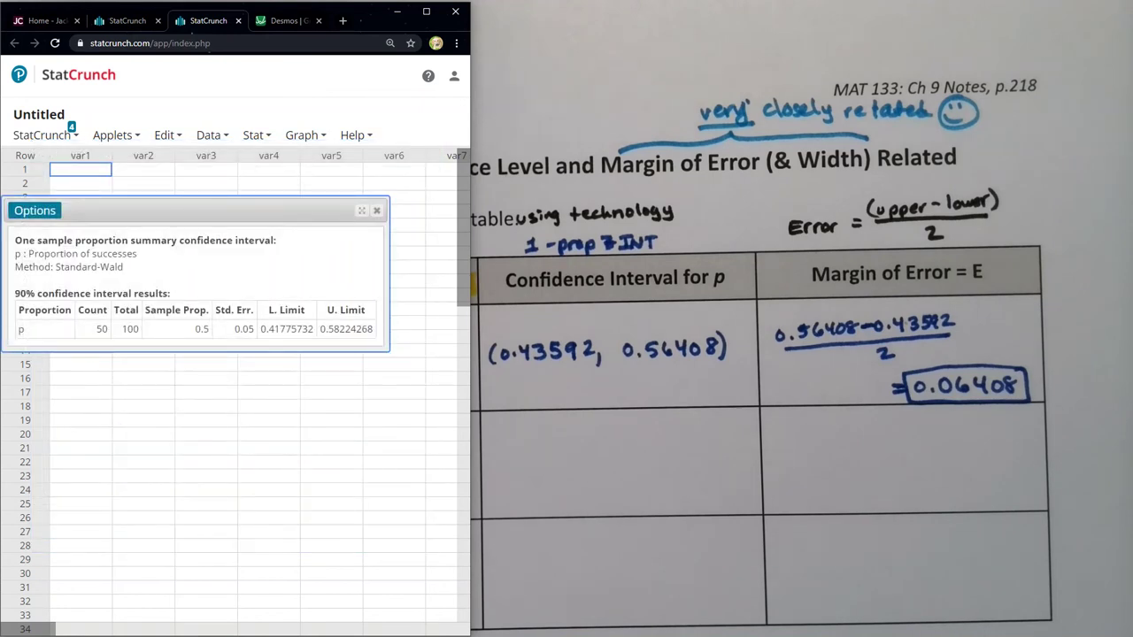
{"action": "left_click_drag", "start_coordinate": [191, 209], "coordinate": [238, 201]}
{"action": "left_click", "coordinate": [81, 202]}
{"action": "left_click", "coordinate": [78, 222]}
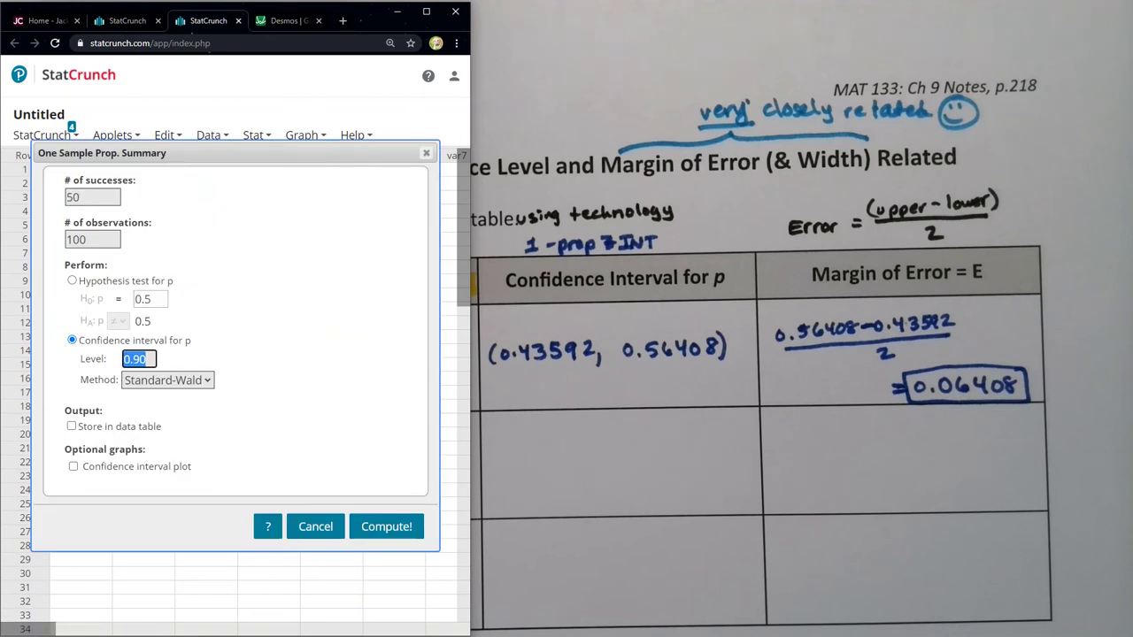
{"action": "left_click", "coordinate": [426, 152]}
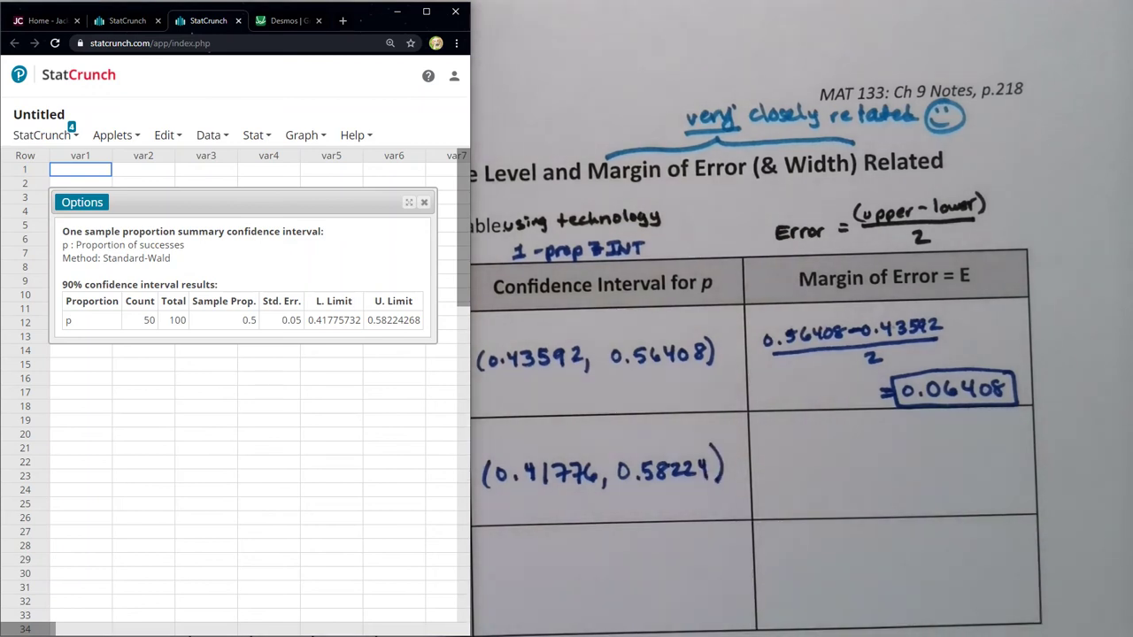
- Edit the 90% interval's options to set the confidence level to 0.99 and recompute the interval
{"action": "left_click", "coordinate": [82, 202]}
{"action": "left_click", "coordinate": [89, 221]}
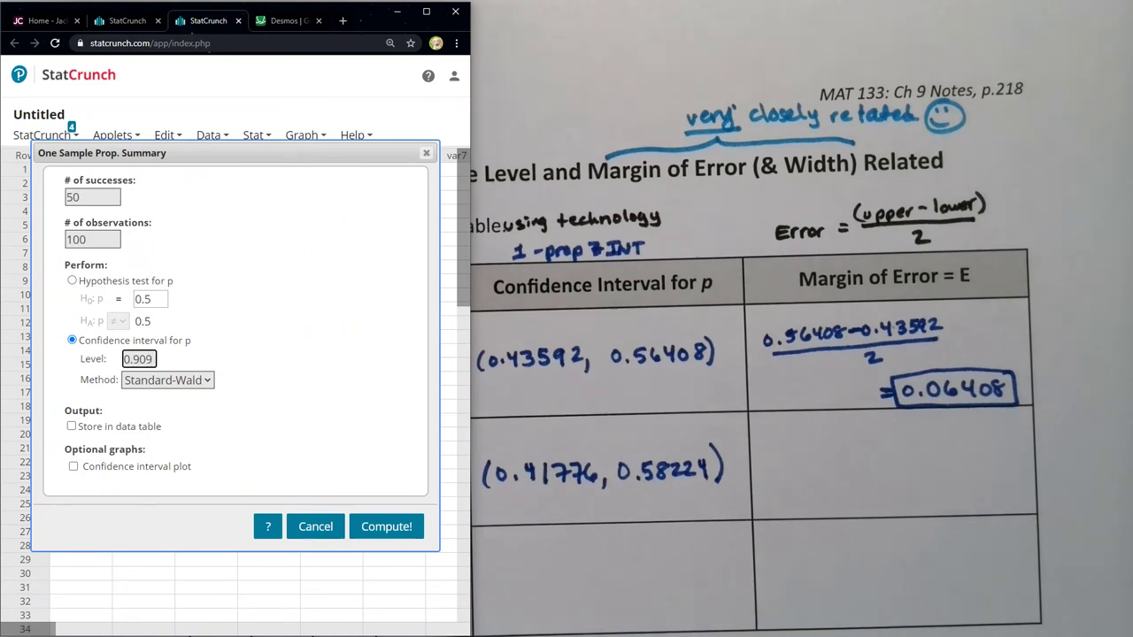
{"action": "key", "text": "BackSpace"}
{"action": "type", "text": "9"}
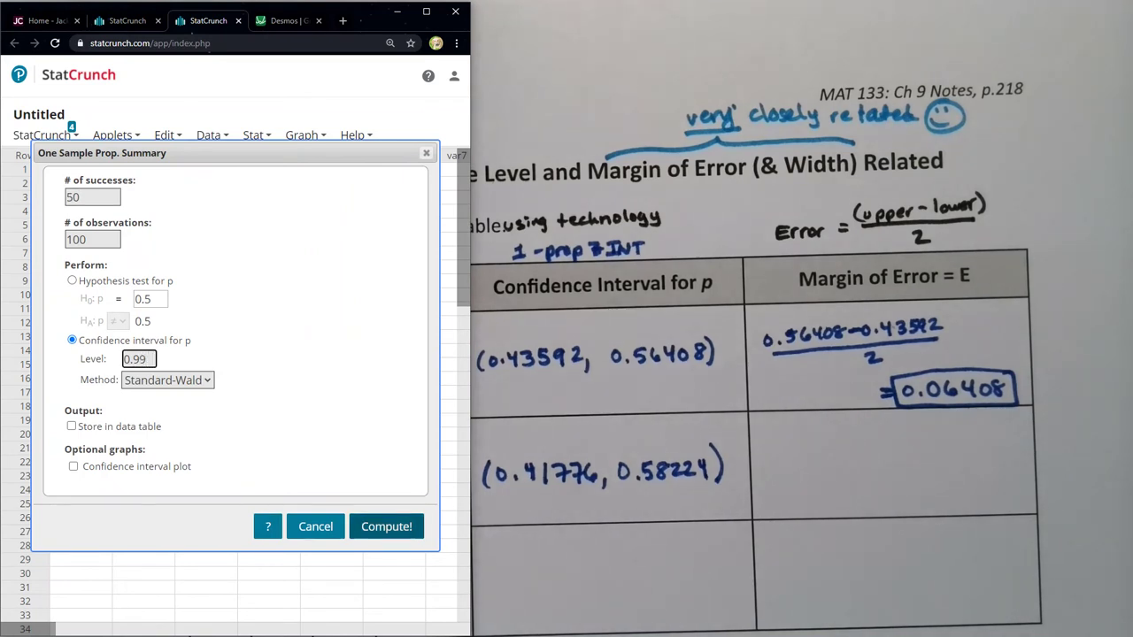
{"action": "key", "text": "Return"}
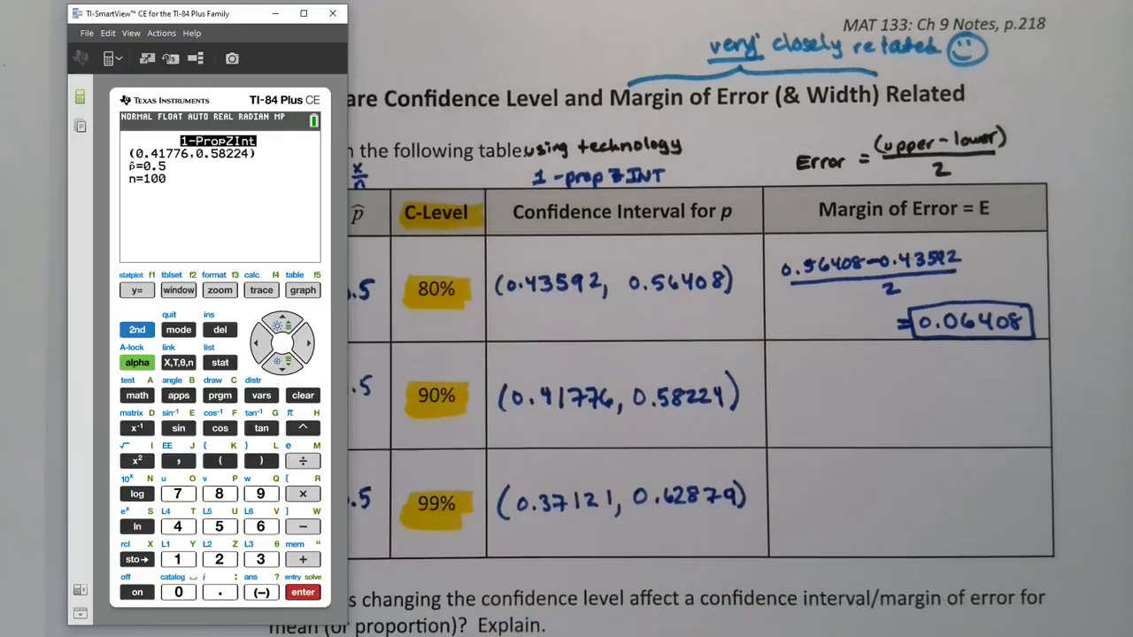
- Shift the TI-84 emulator off the notes table and calculate the 90% margin of error as (0.58224-0.41776)/2
{"action": "mouse_move", "coordinate": [238, 24]}
{"action": "left_mouse_down"}
{"action": "mouse_move", "coordinate": [130, 38]}
{"action": "mouse_move", "coordinate": [218, 20]}
{"action": "left_mouse_up"}
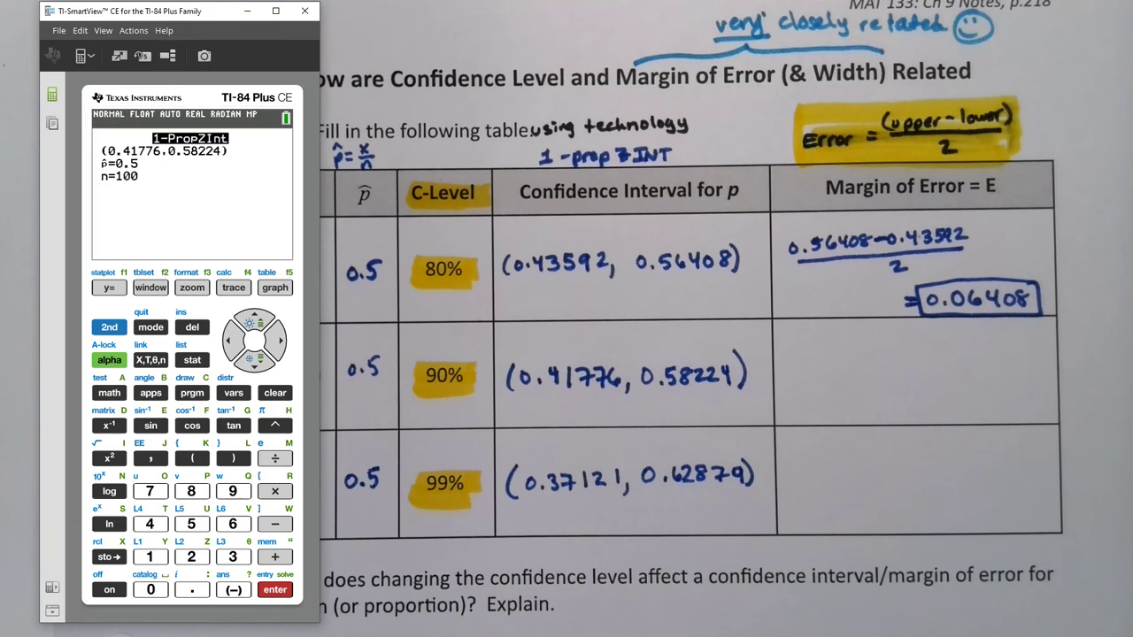
{"action": "key", "text": "8"}
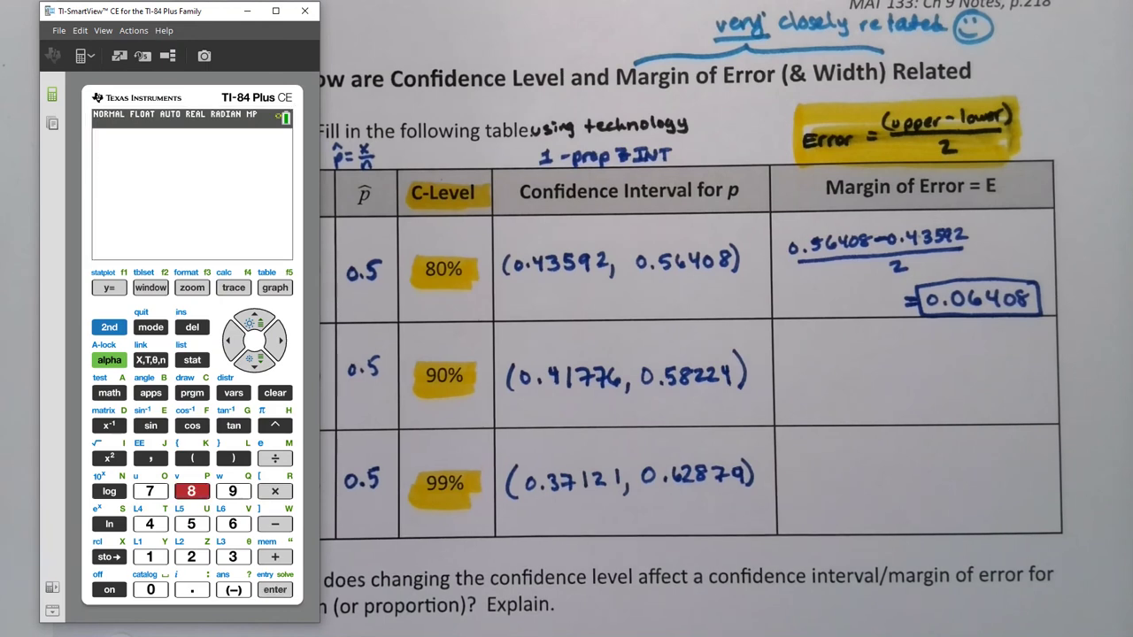
{"action": "type", "text": "(0.582"}
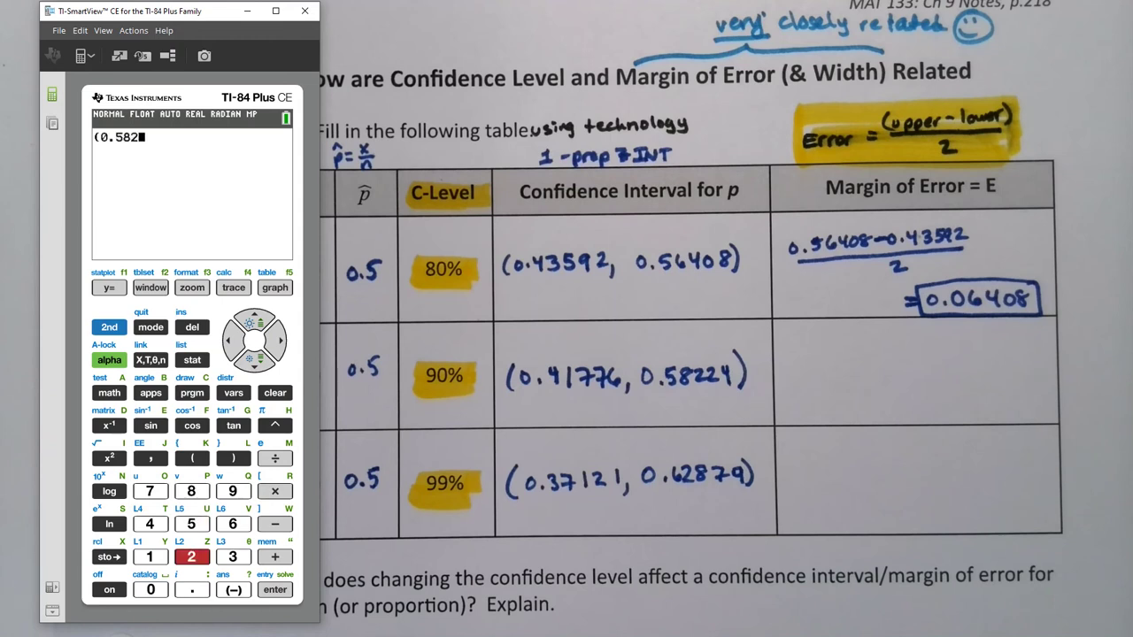
{"action": "type", "text": "24-0.4"}
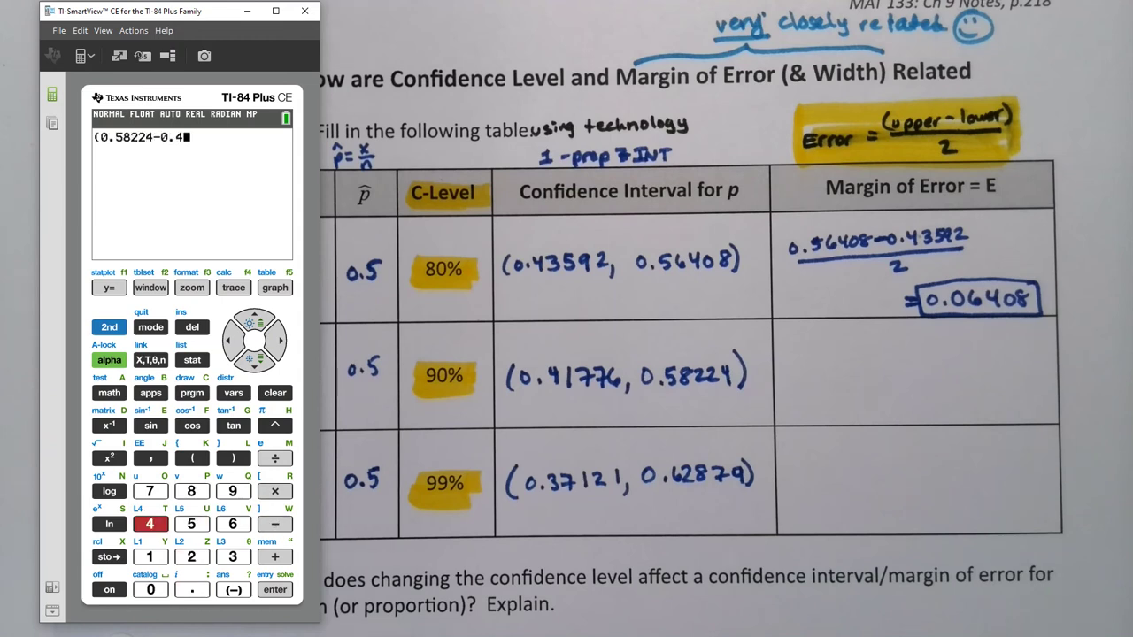
{"action": "type", "text": "1776"}
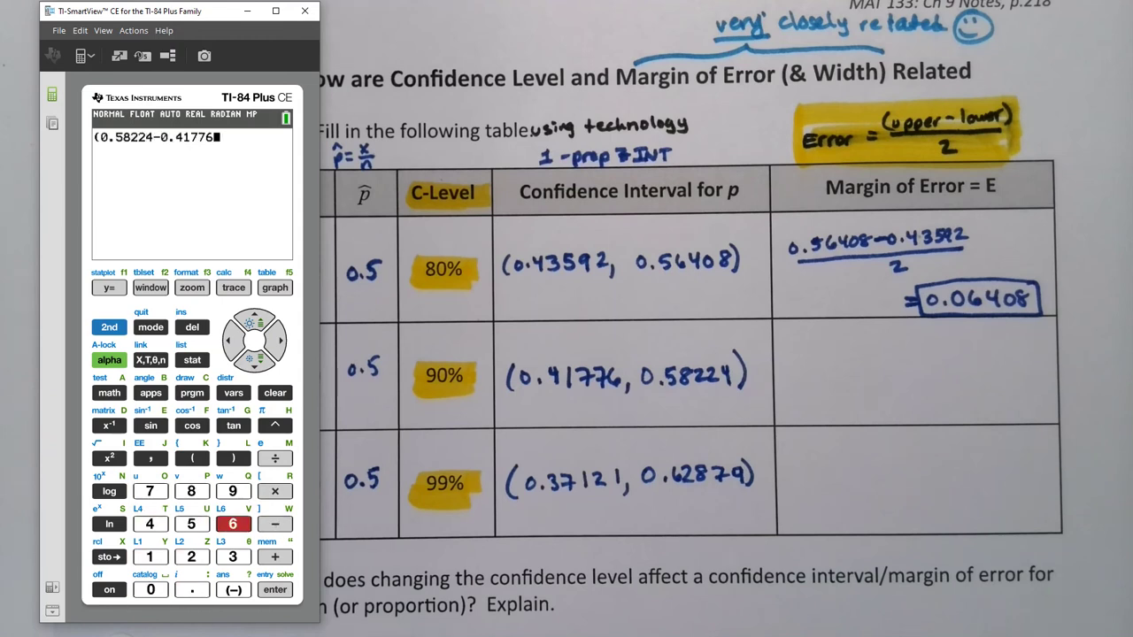
{"action": "type", "text": ")/2"}
{"action": "key", "text": "Return"}
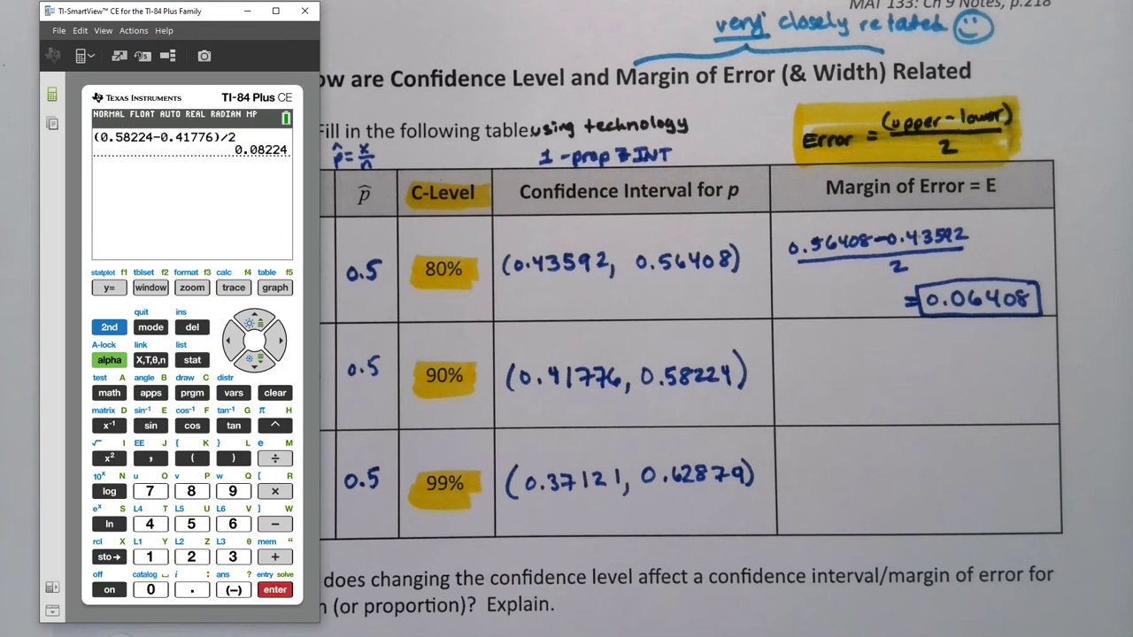
- Calculate the 99% margin of error on the TI-84 as (0.62879-0.37121)/2
{"action": "type", "text": "(0"}
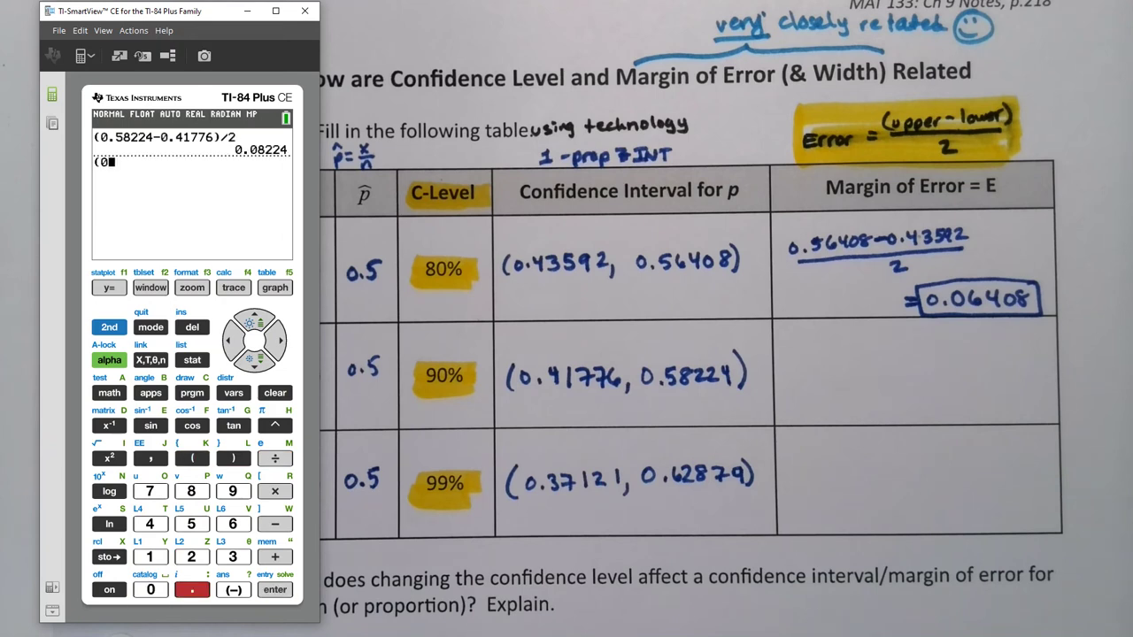
{"action": "type", "text": ".62879-0.37"}
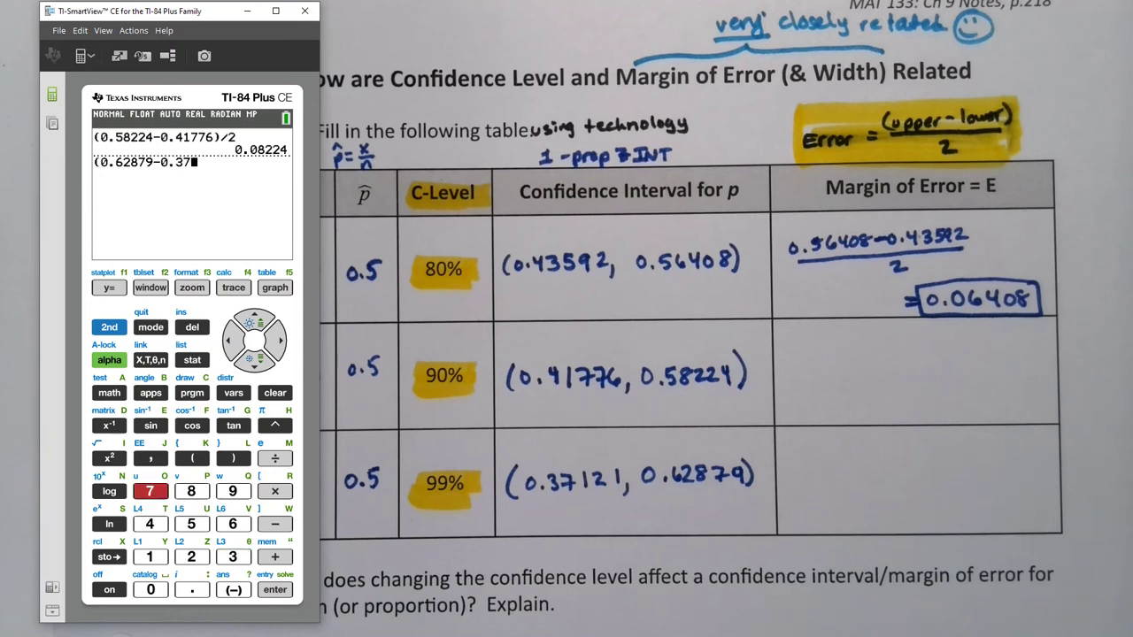
{"action": "type", "text": "121)"}
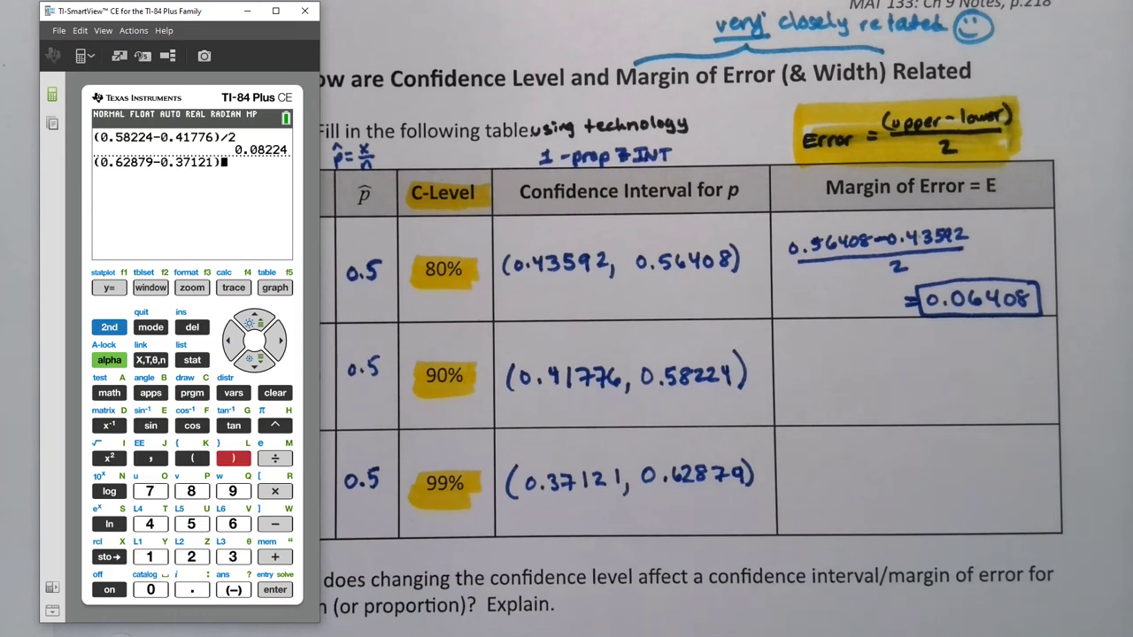
{"action": "type", "text": "/2"}
{"action": "key", "text": "Return"}
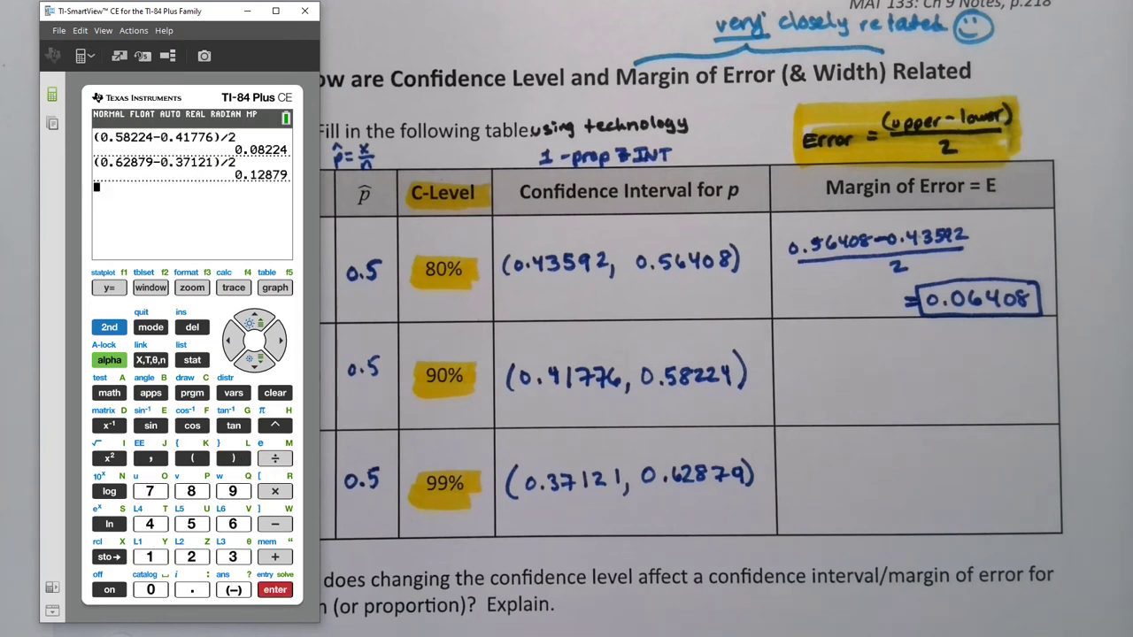